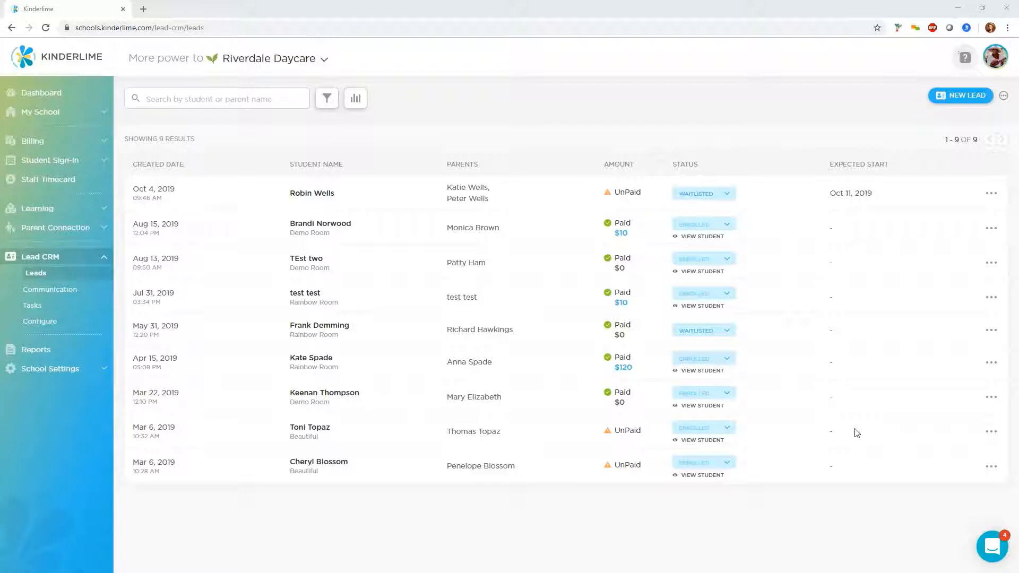
left_click(727, 195)
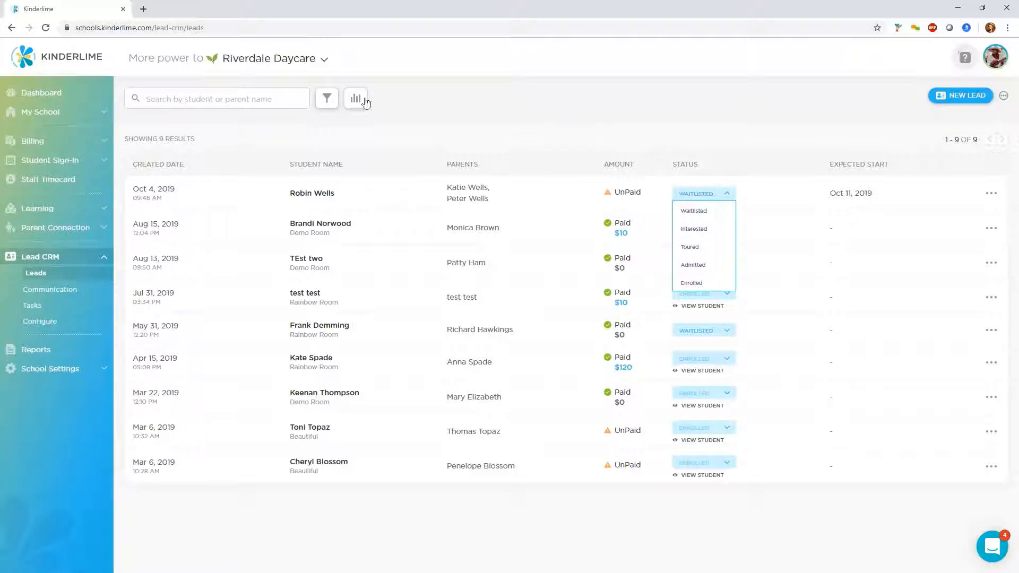
left_click(503, 111)
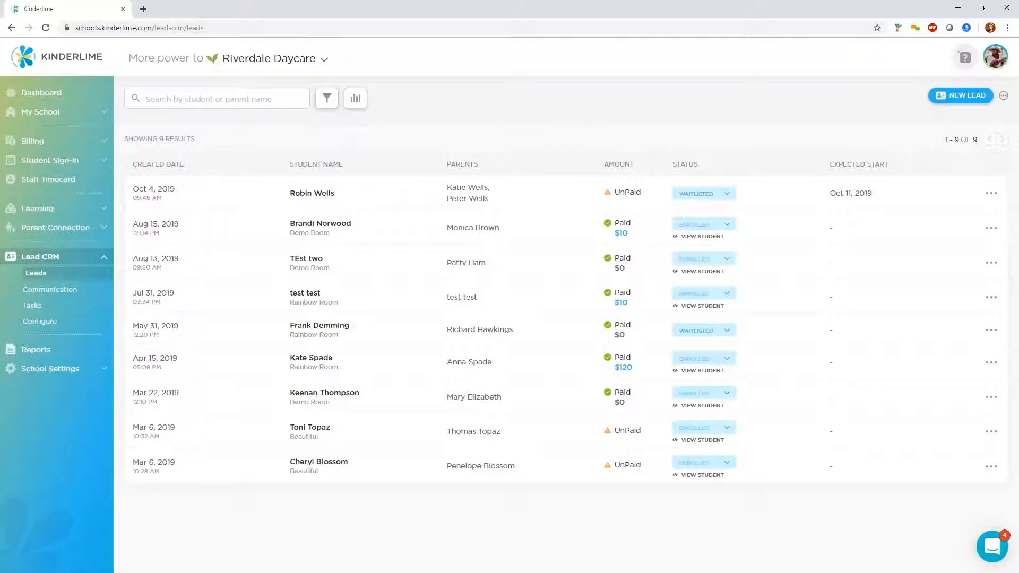
left_click(55, 327)
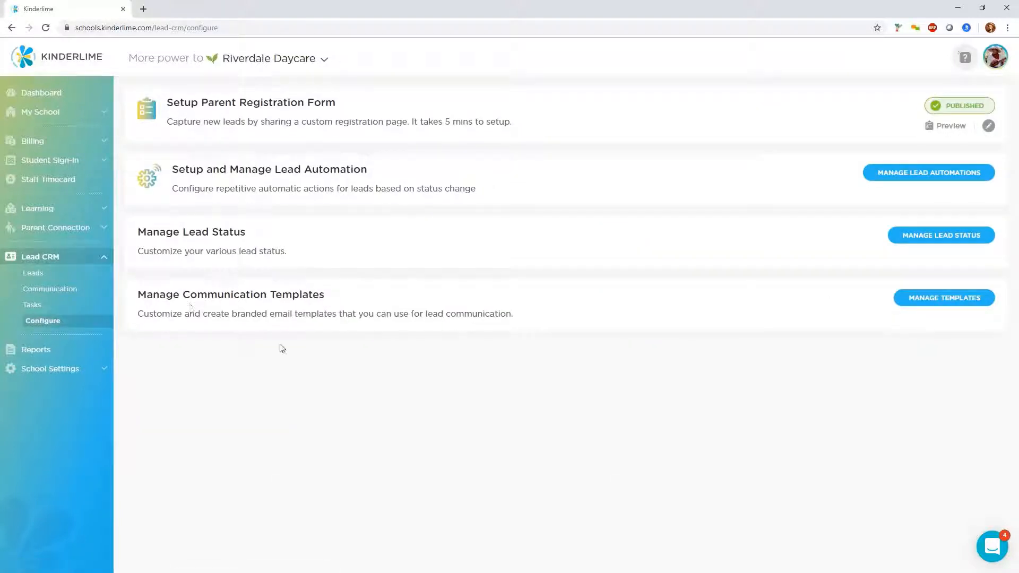
left_click(925, 240)
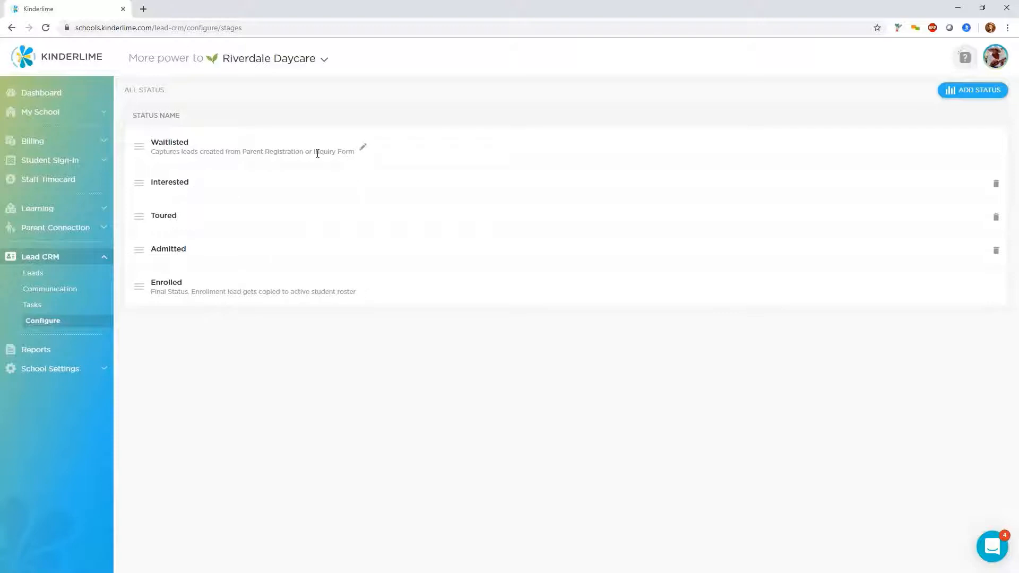
Open the Waitlisted and Enrolled status names for editing and save each without changes
left_click(362, 147)
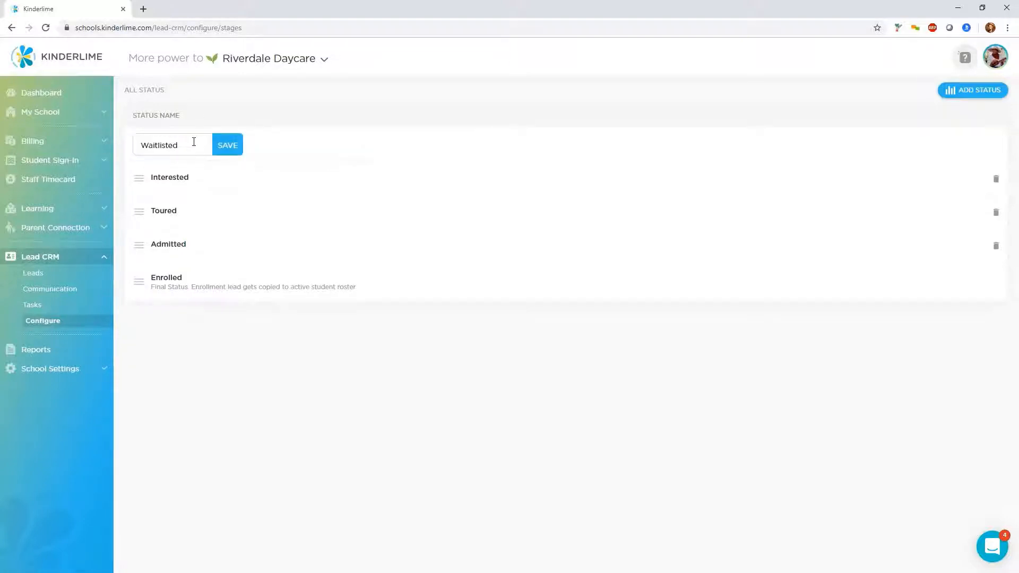
left_click(228, 149)
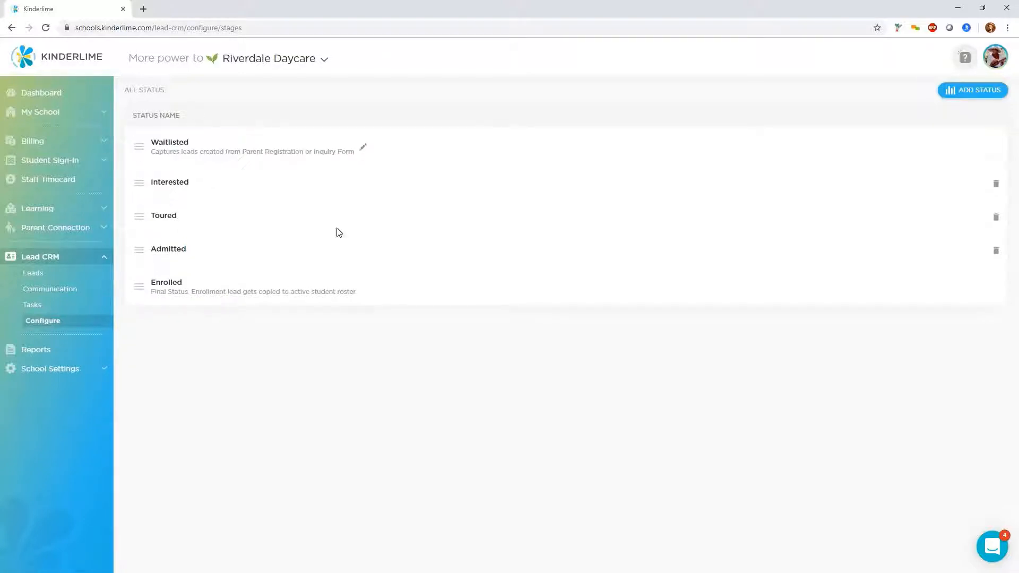
left_click(363, 288)
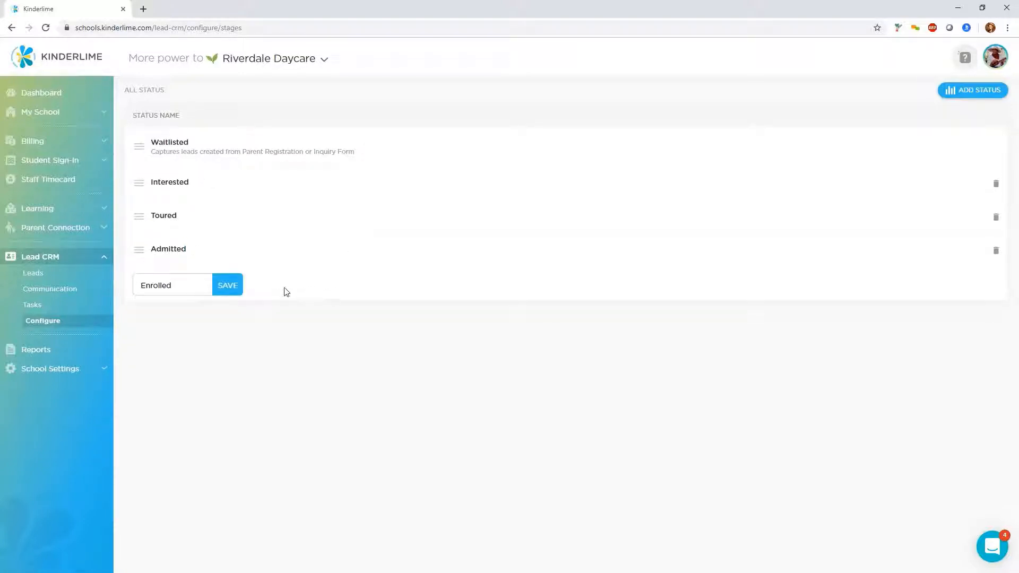
key("Return")
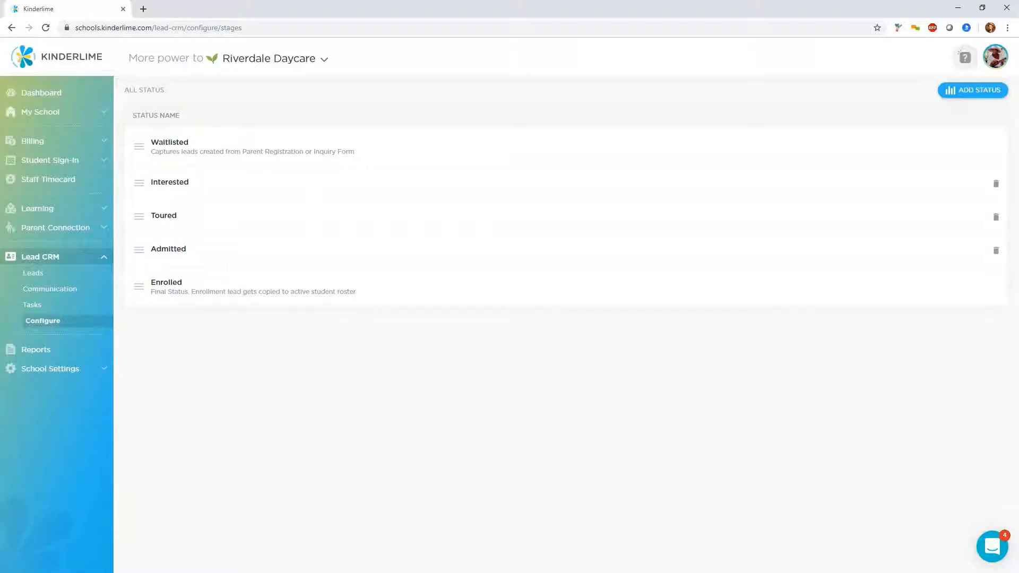
left_click(55, 116)
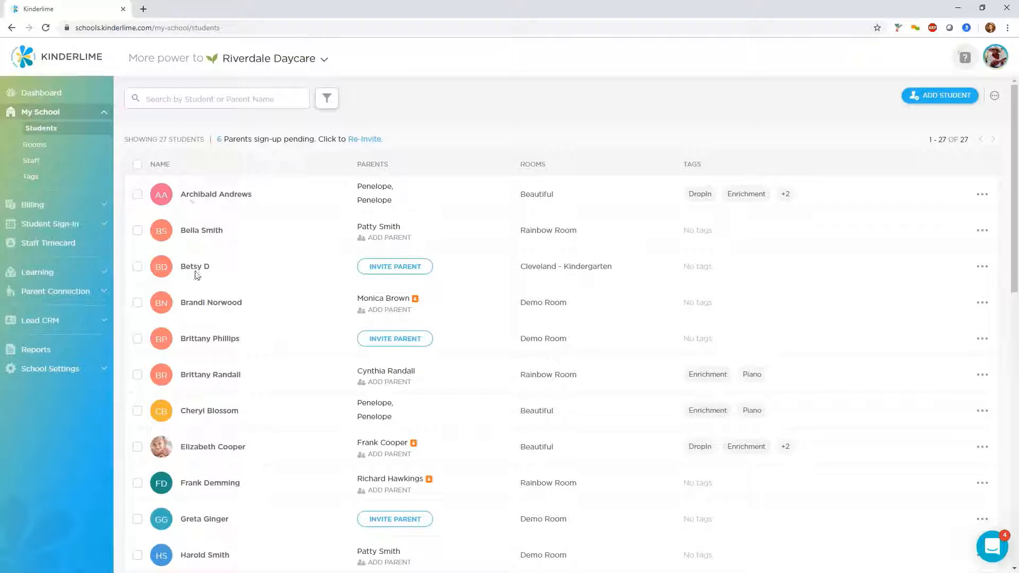
left_click(208, 483)
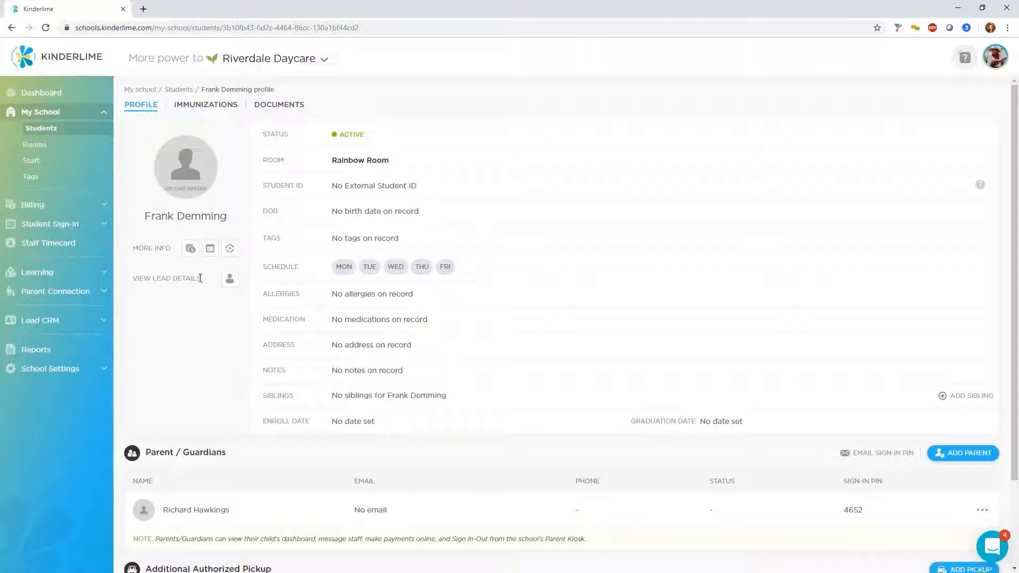
left_click(228, 280)
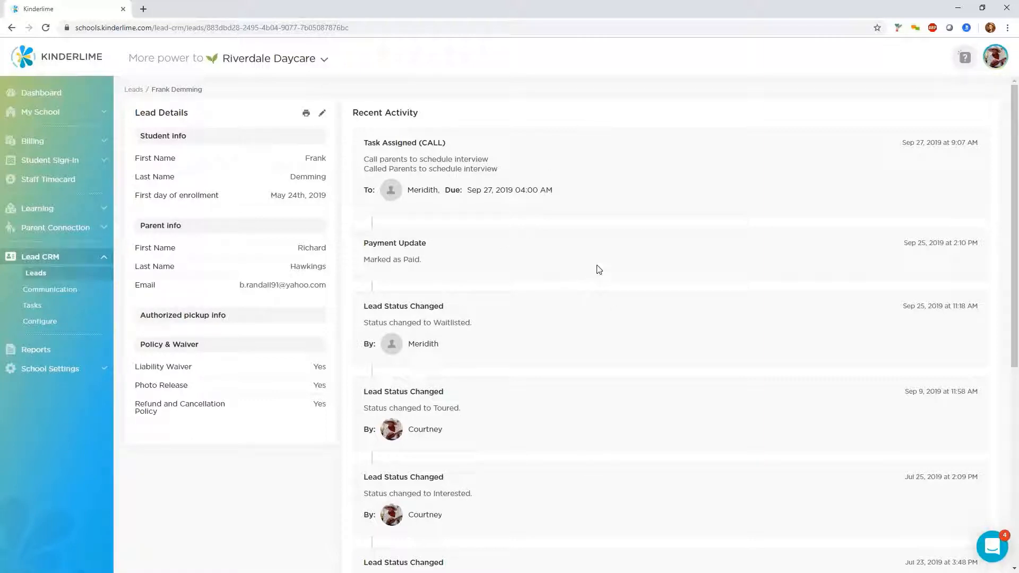
Open the parent registration form editor and browse the field types available for Student Info
left_click(46, 324)
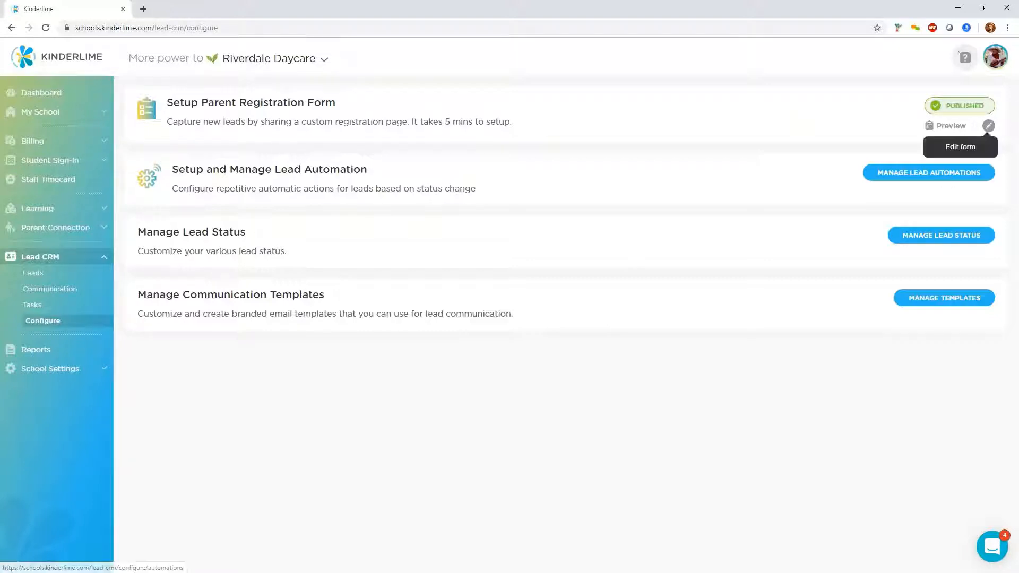
left_click(988, 128)
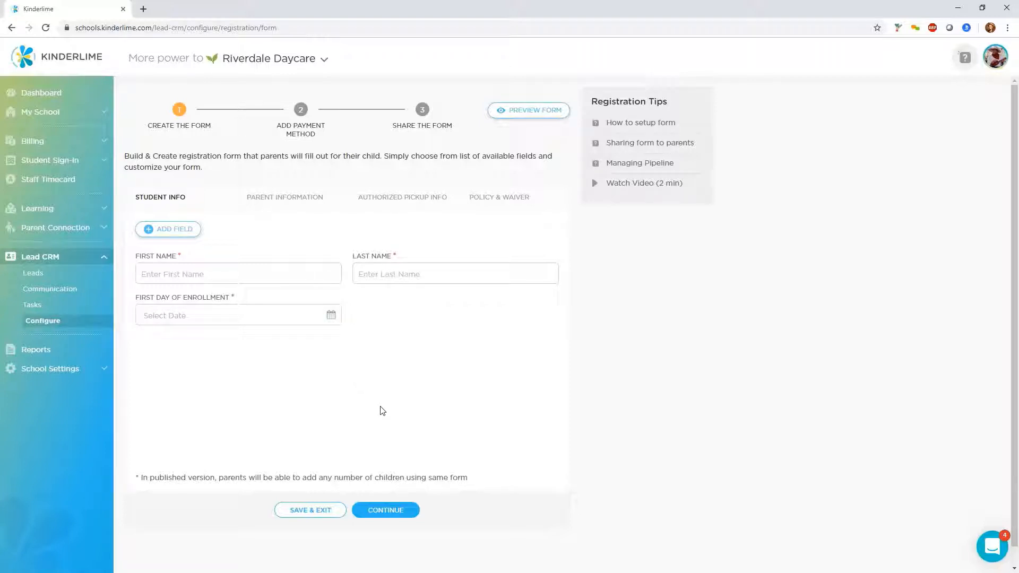
left_click(174, 232)
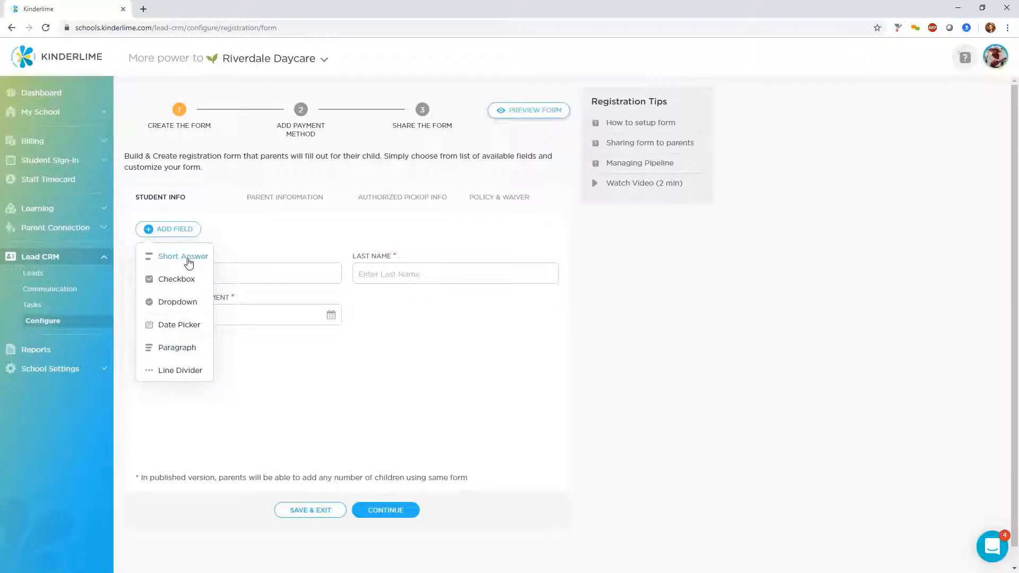
left_click(255, 393)
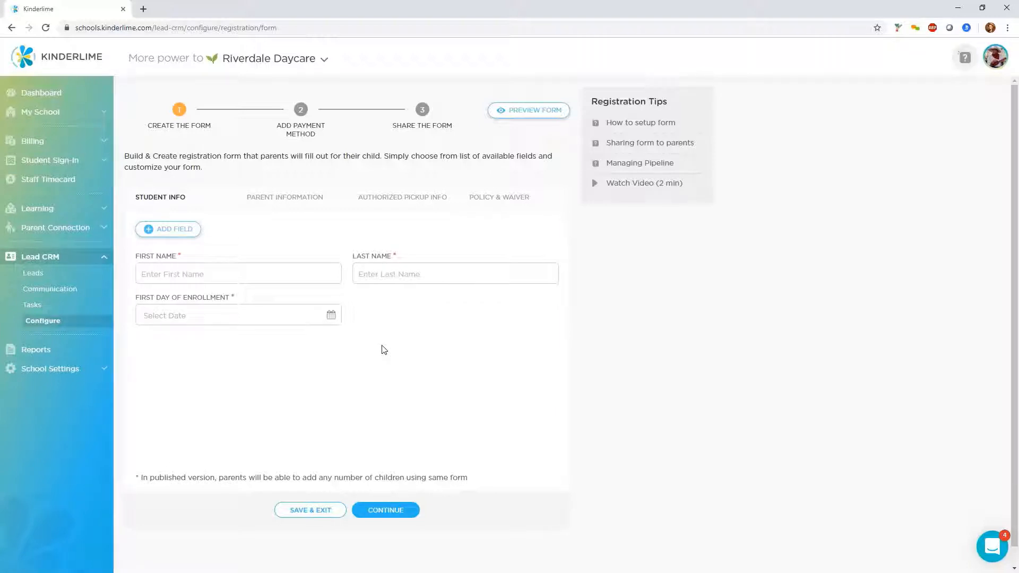
Browse the Parent Information, Authorized Pickup Info and Policy & Waiver sections of the registration form
left_click(284, 200)
left_click(171, 231)
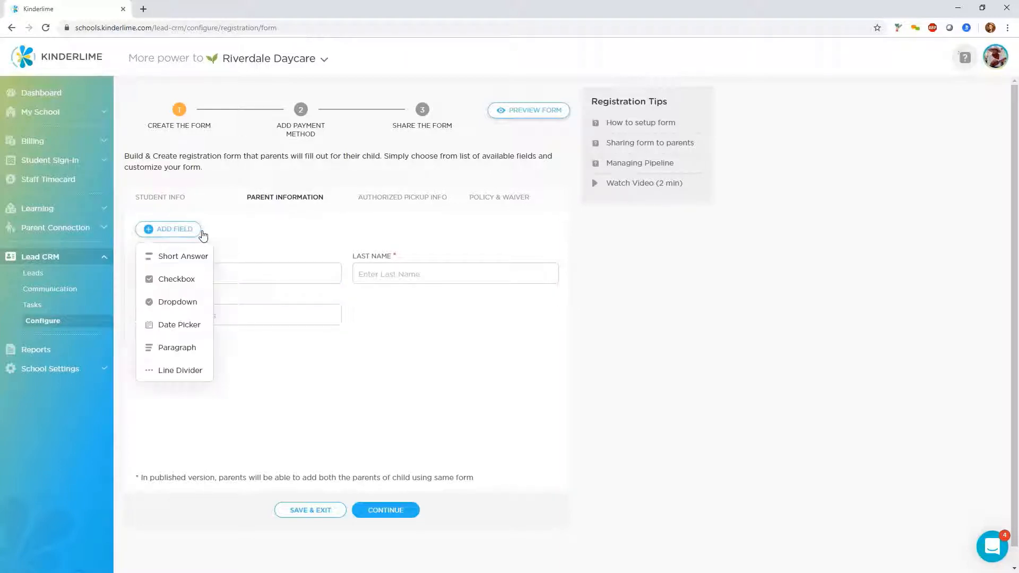
left_click(254, 235)
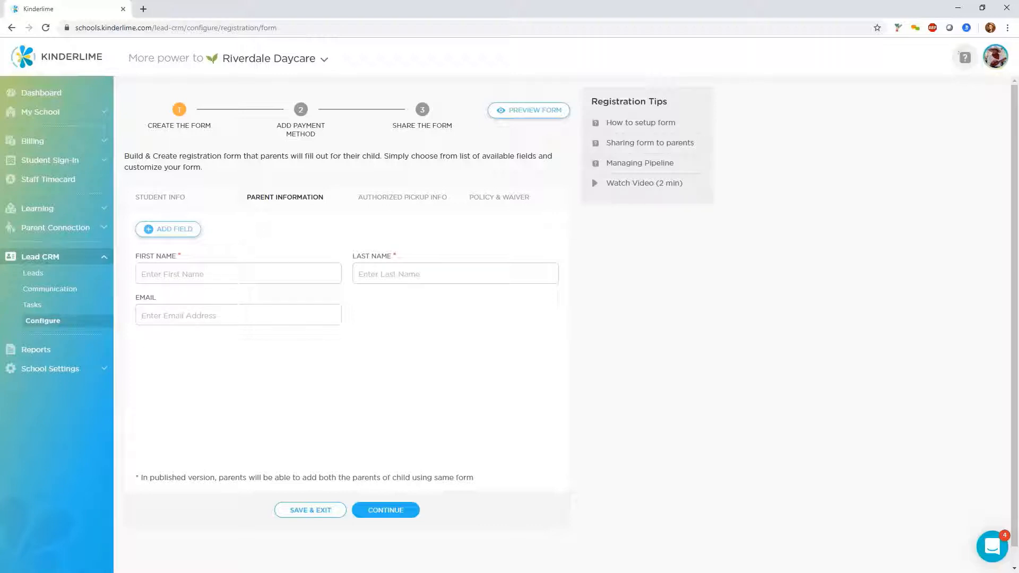
mouse_move(292, 279)
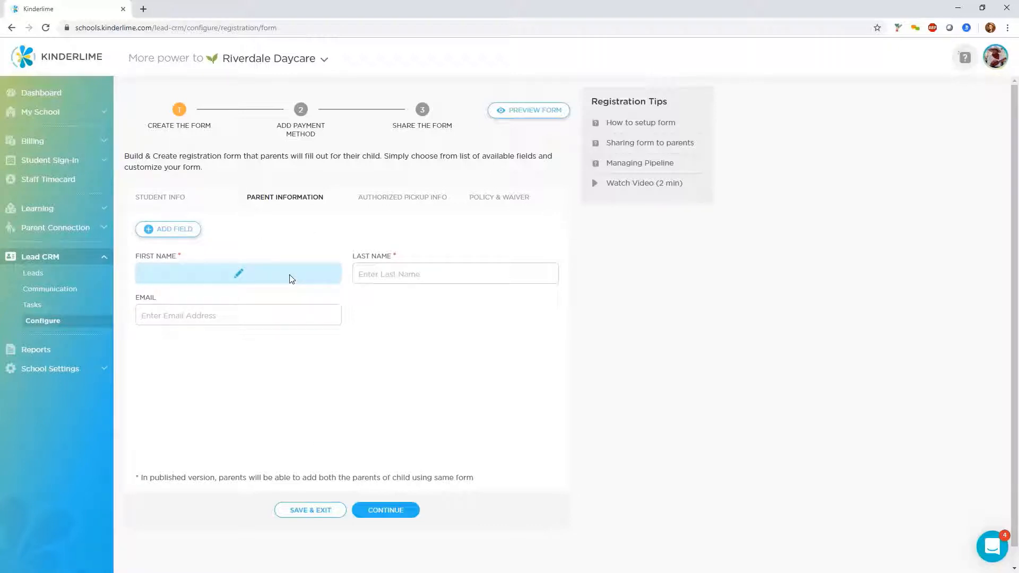
left_click(404, 202)
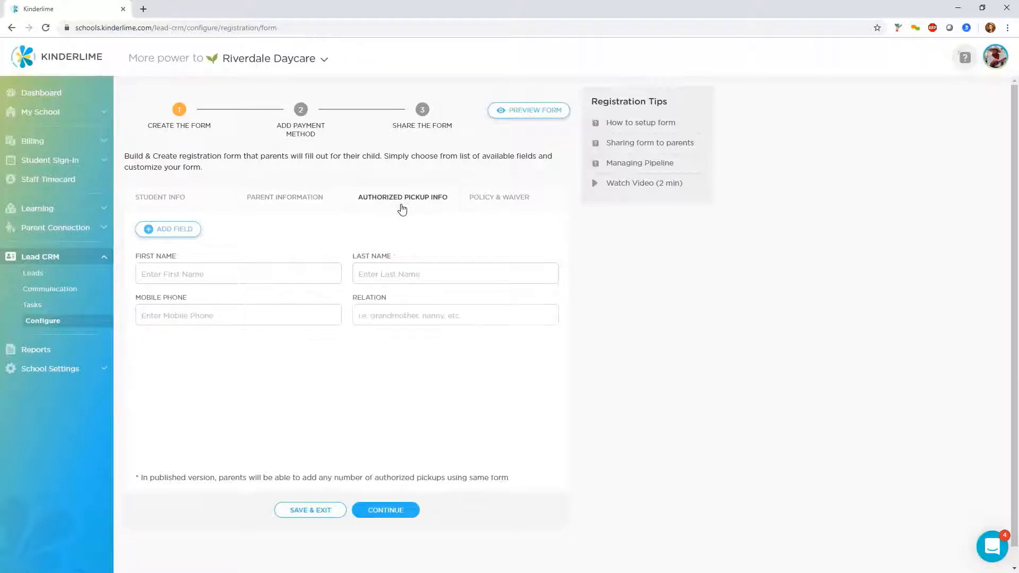
left_click(500, 204)
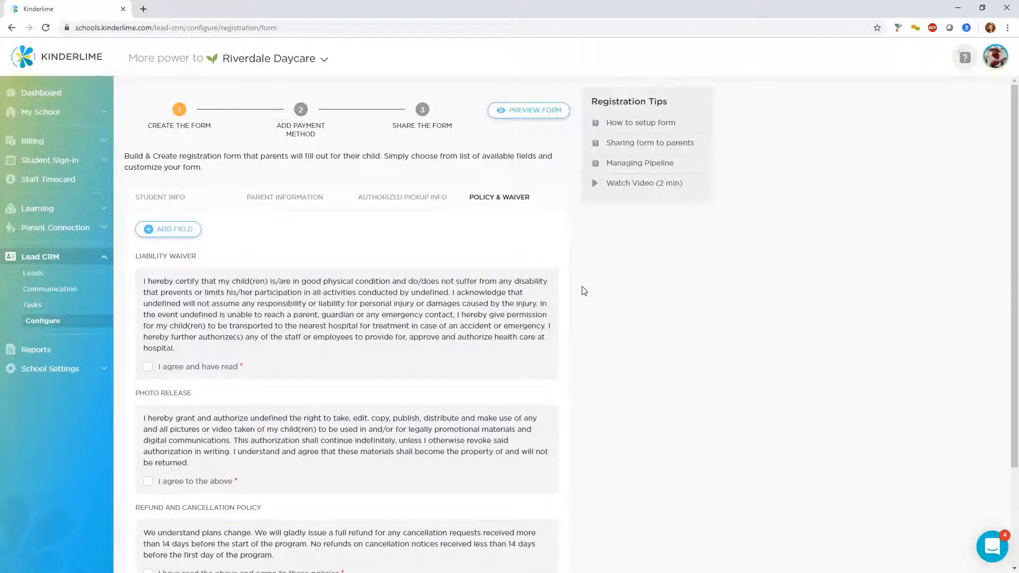
Review the liability, photo release and refund policies and continue to the payment method step
scroll(584, 291, "down", 1)
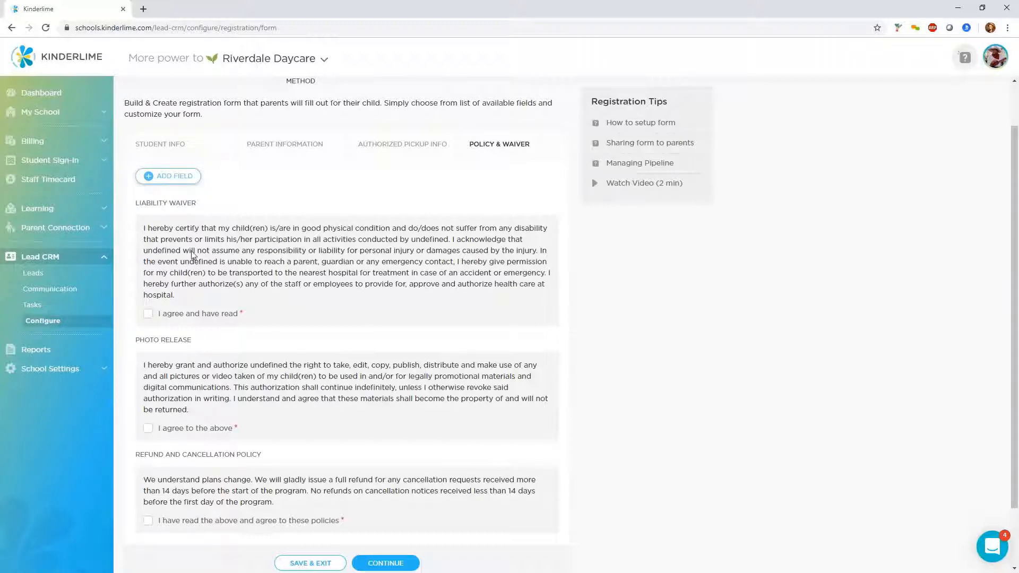
mouse_move(221, 311)
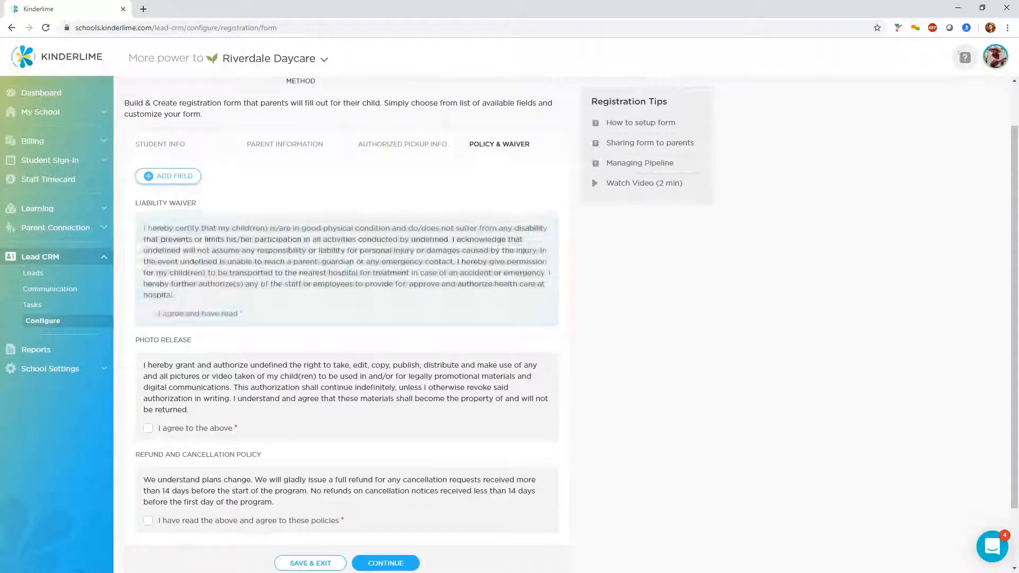
scroll(366, 398, "down", 2)
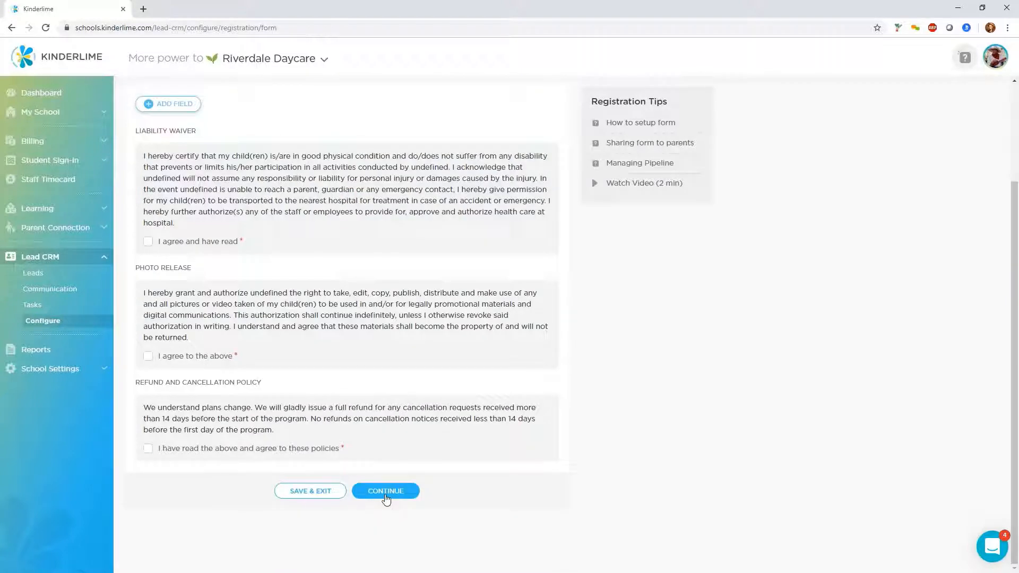
left_click(386, 492)
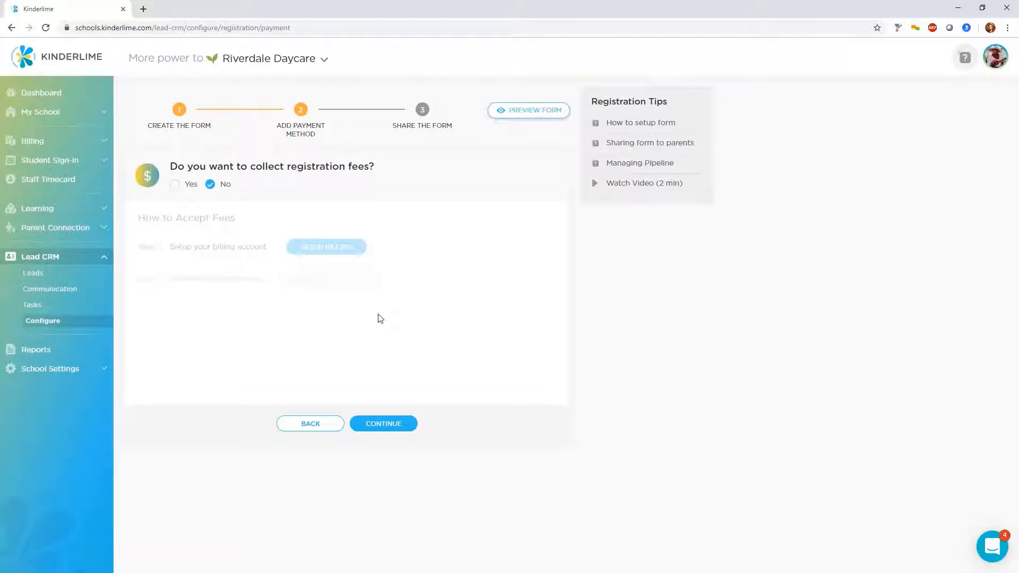
Continue without collecting registration fees to the sharing step and open the form preview
left_click(371, 431)
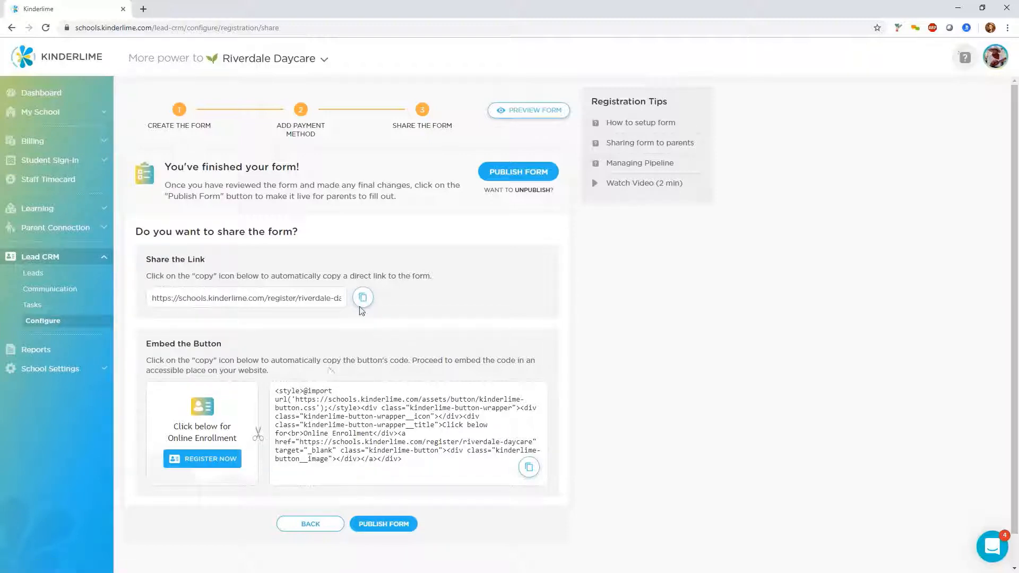
left_click(515, 112)
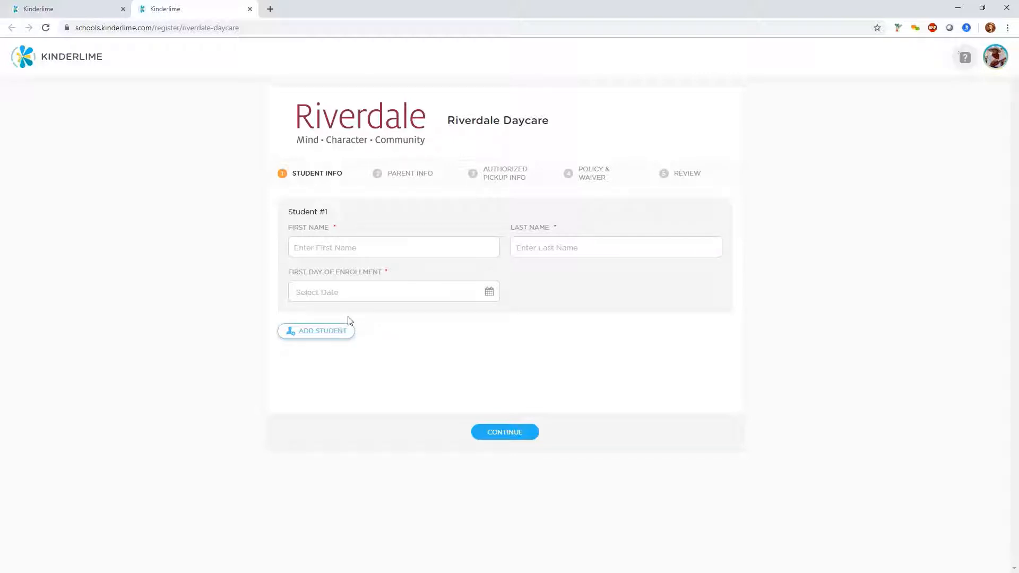
Add and remove a second student in the form preview, then close the preview tab
left_click(319, 334)
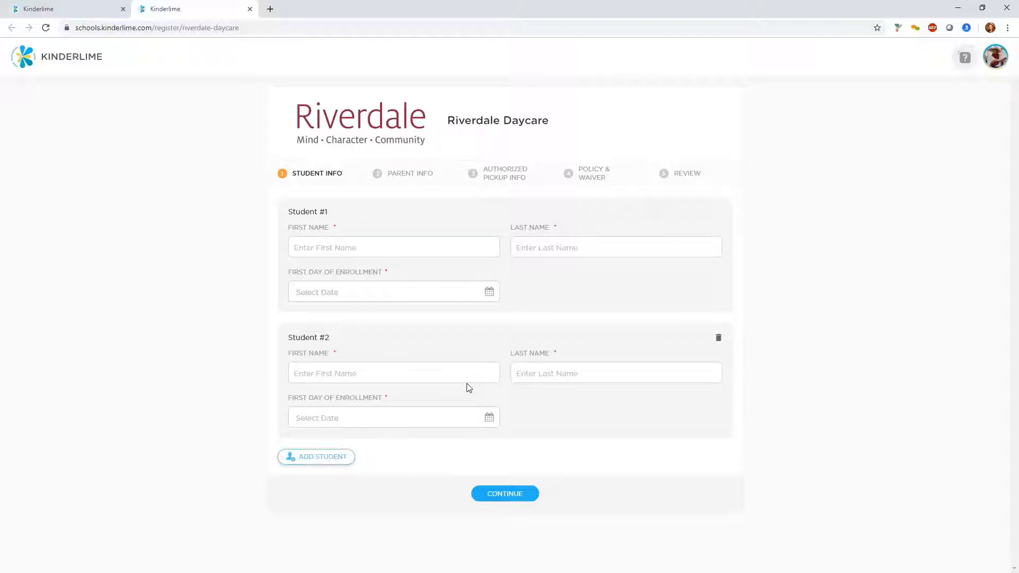
left_click(718, 338)
left_click(545, 334)
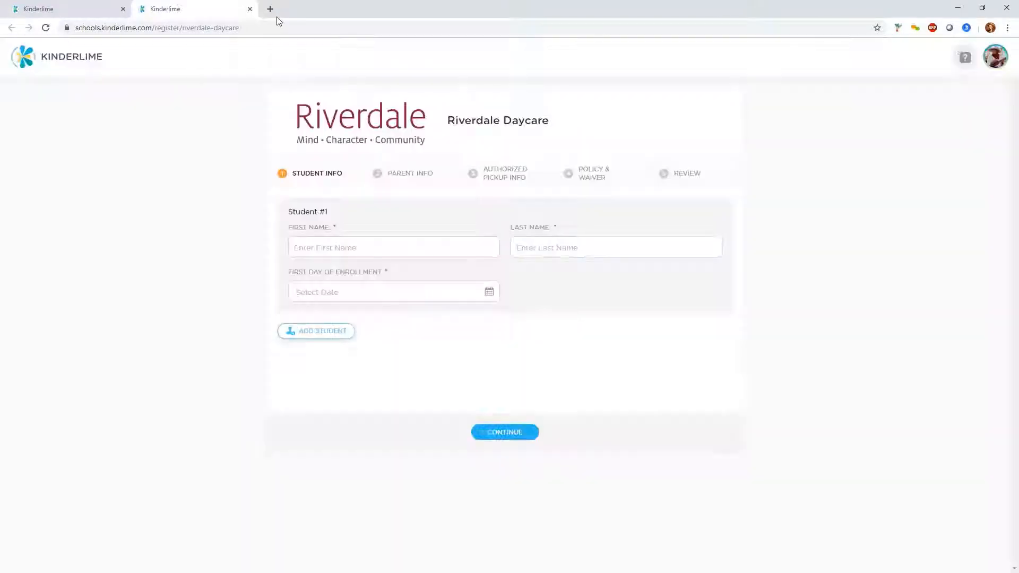
left_click(250, 9)
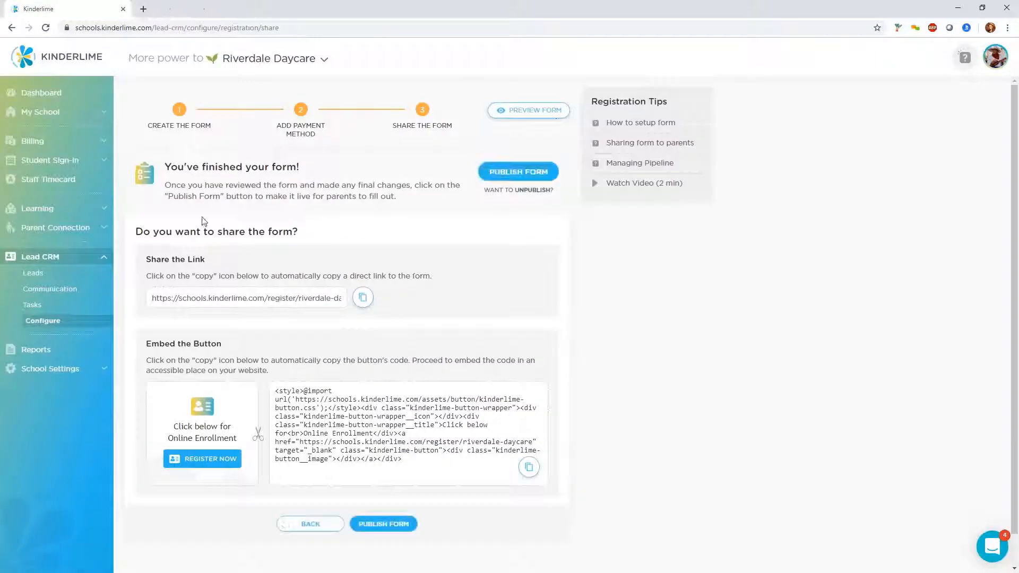
left_click(46, 274)
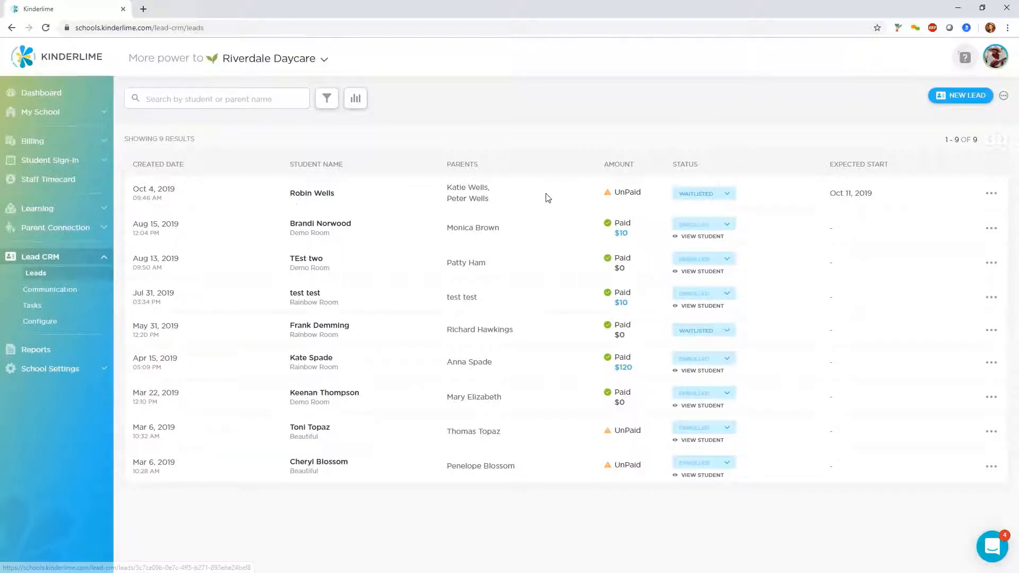
left_click(723, 200)
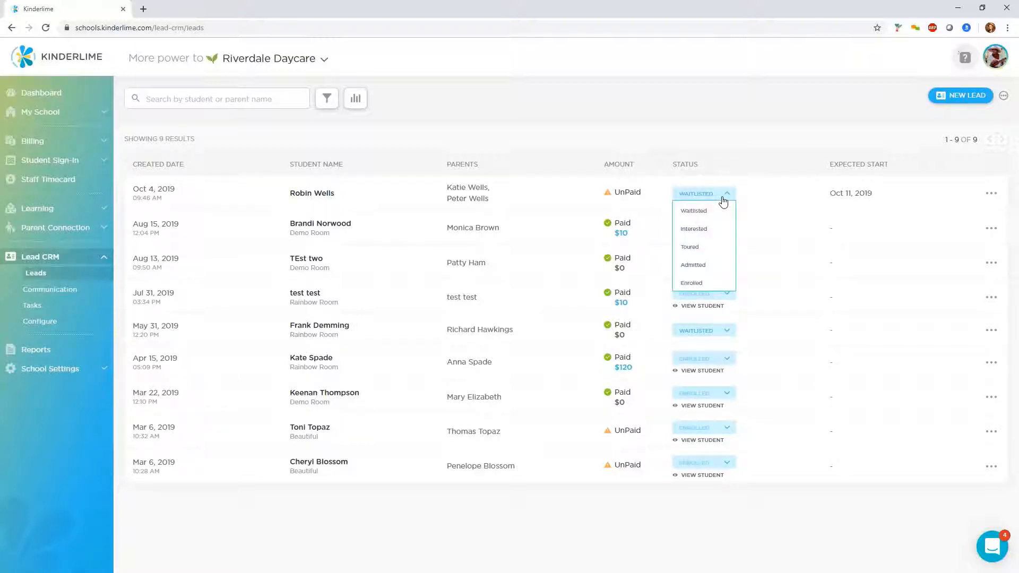
left_click(782, 189)
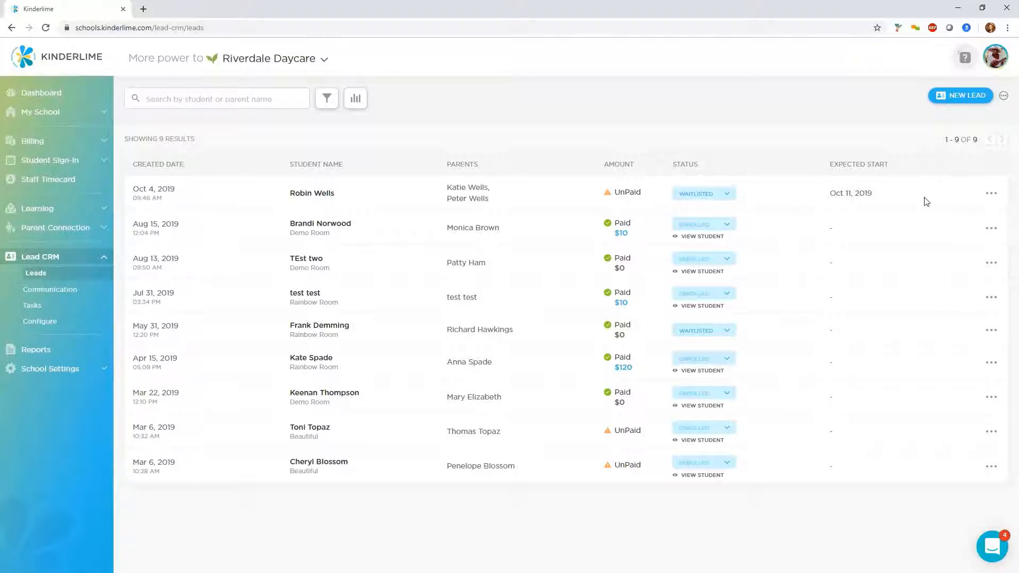
left_click(990, 195)
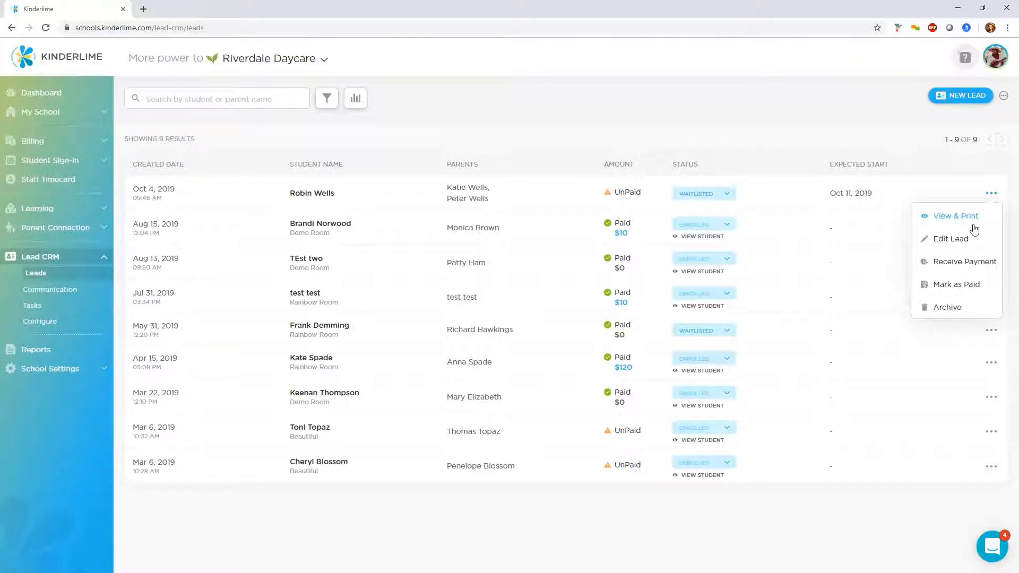
left_click(965, 270)
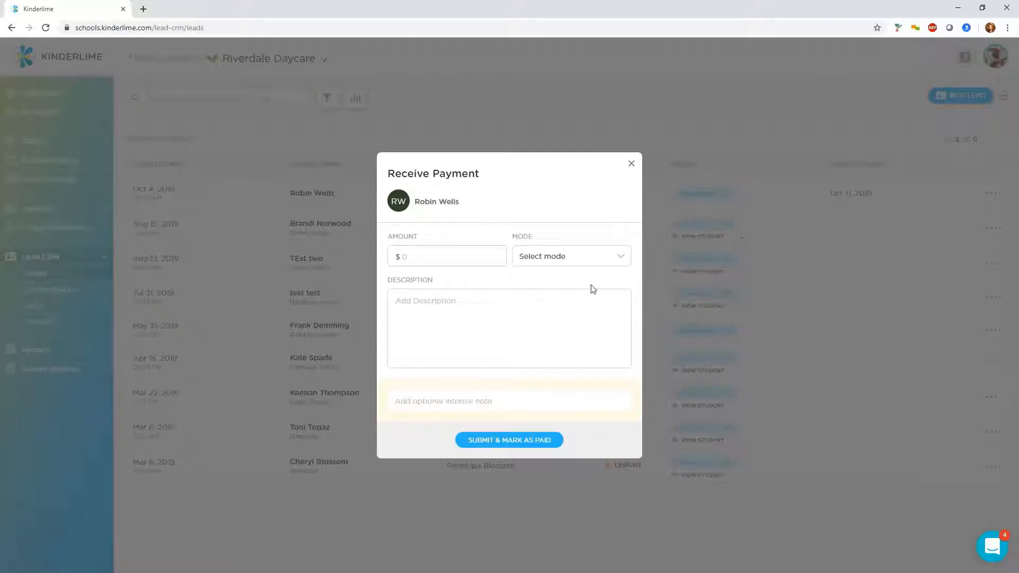
left_click(461, 261)
left_click(548, 265)
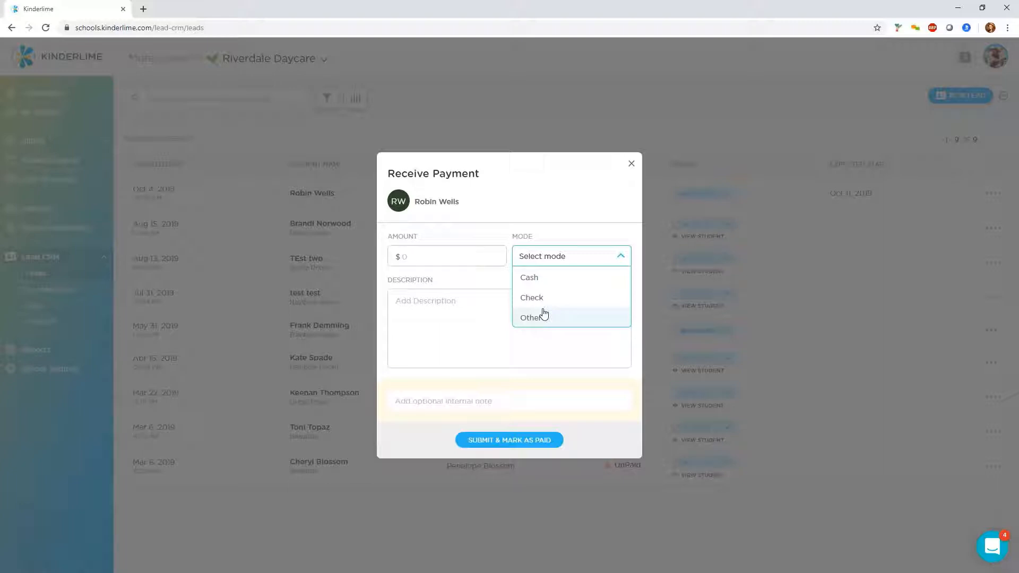
left_click(414, 257)
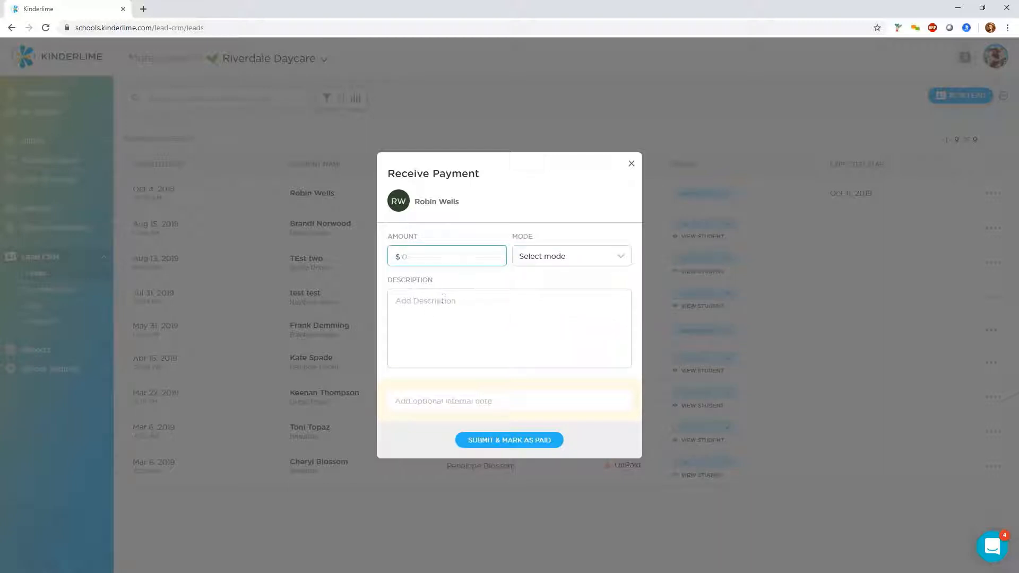
left_click(497, 313)
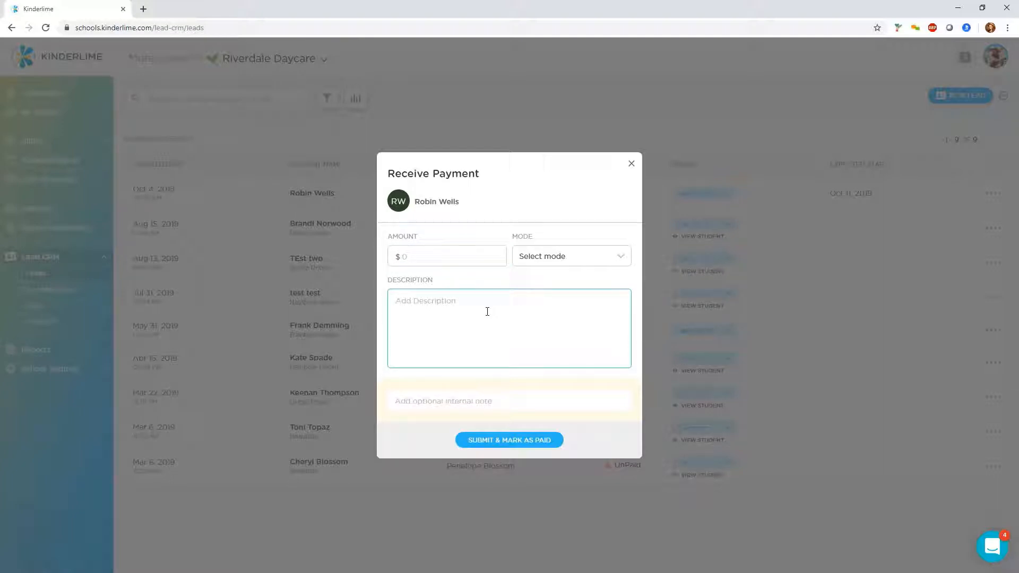
left_click(465, 259)
type("10")
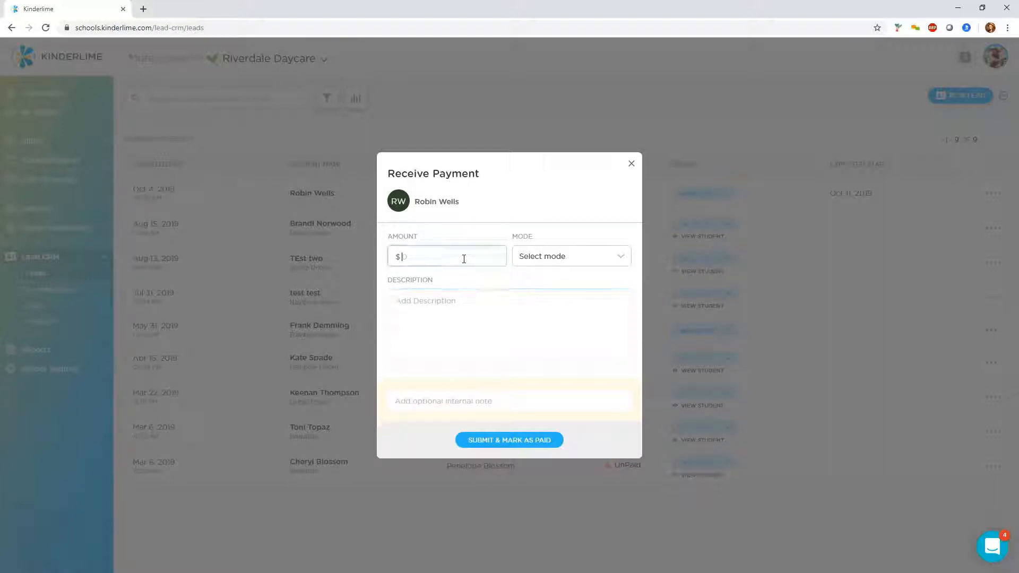
left_click(595, 259)
left_click(593, 277)
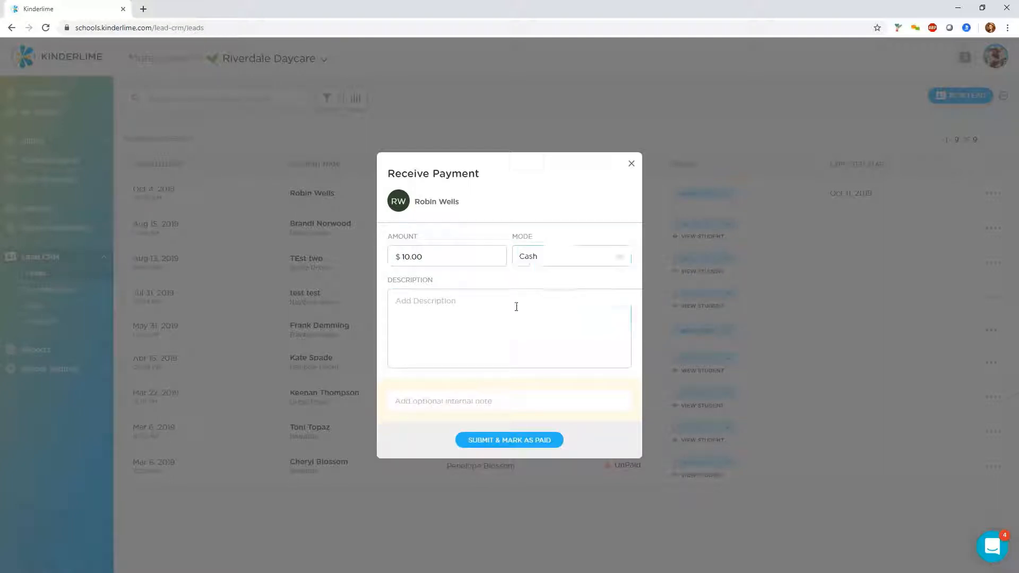
left_click(517, 306)
type("Registration ")
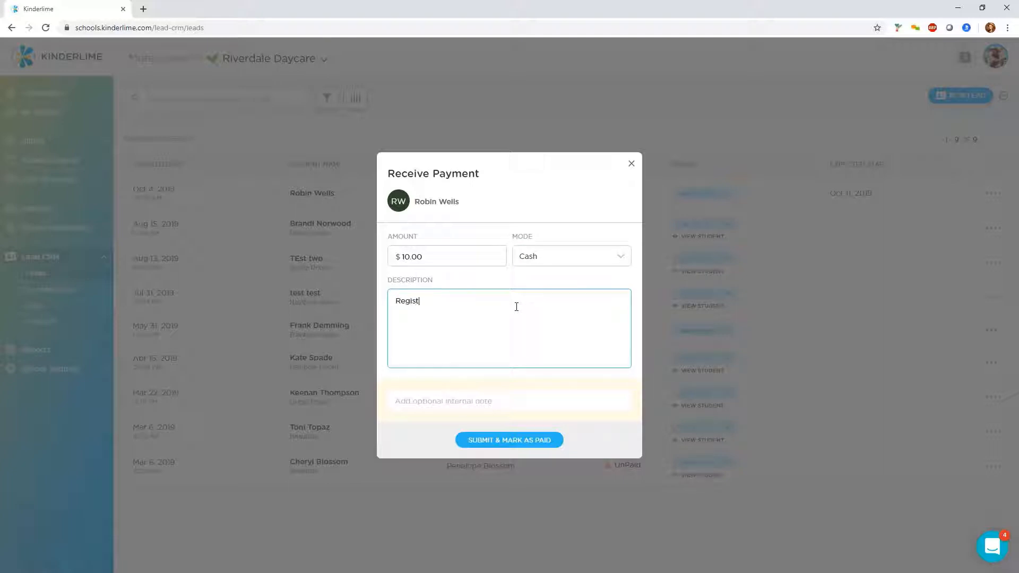
type("Fee")
left_click(491, 435)
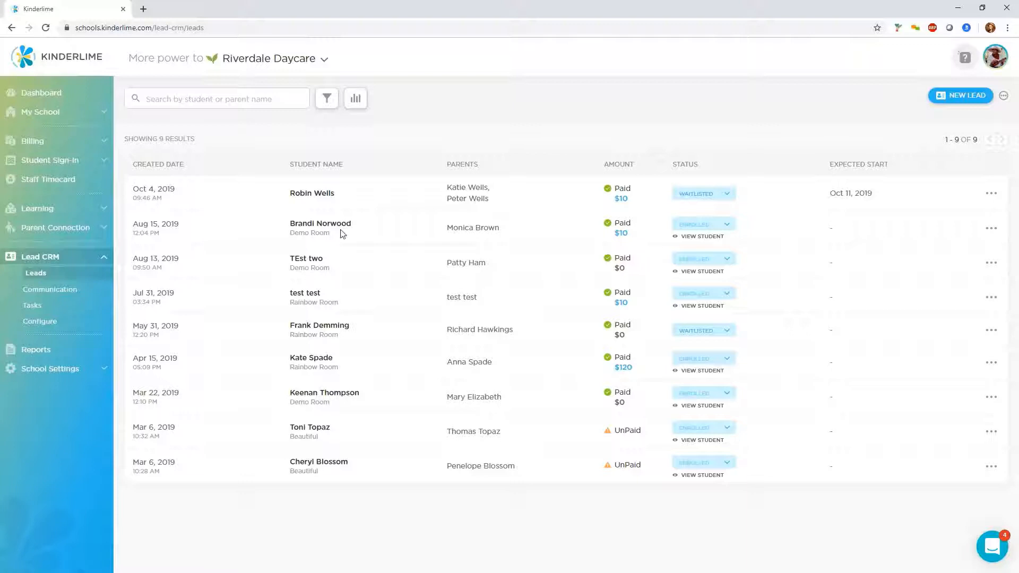
left_click(734, 330)
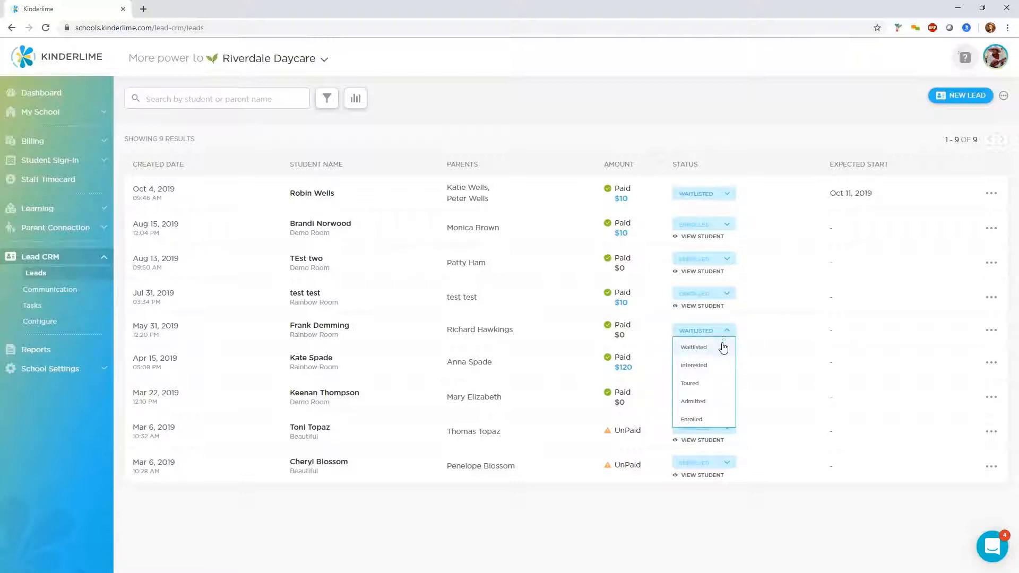
left_click(691, 419)
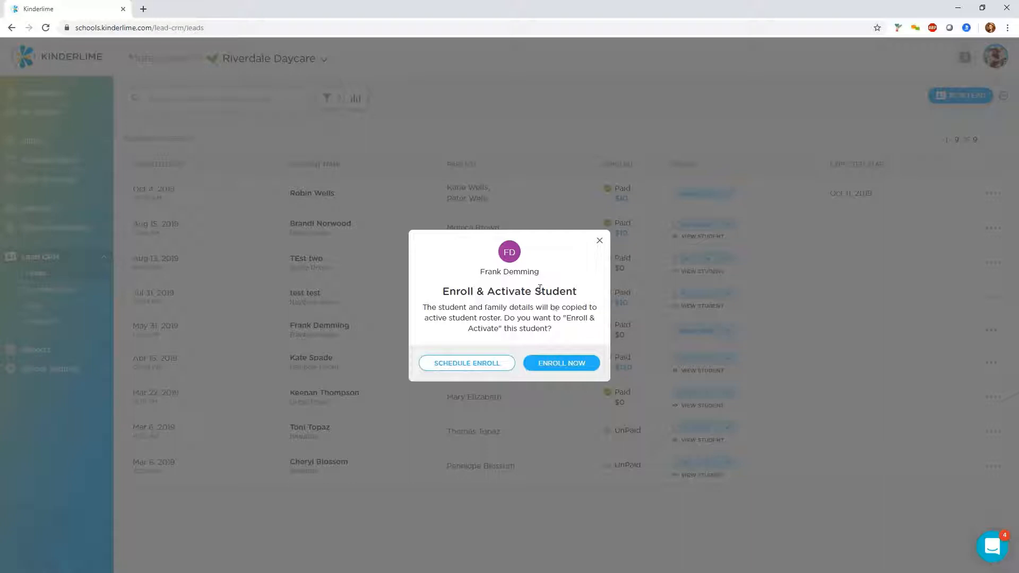
left_click(497, 367)
left_click(513, 295)
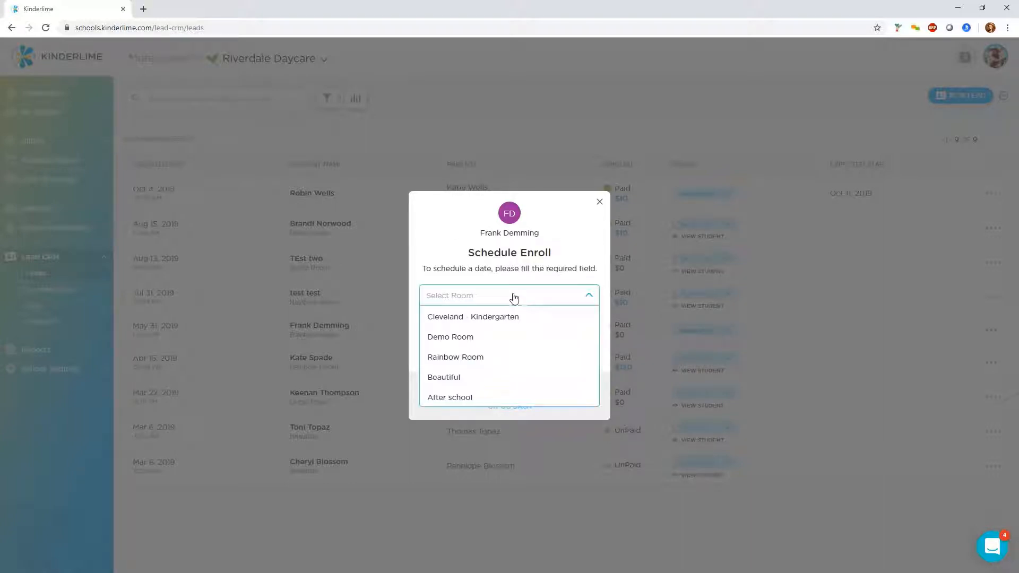
left_click(475, 359)
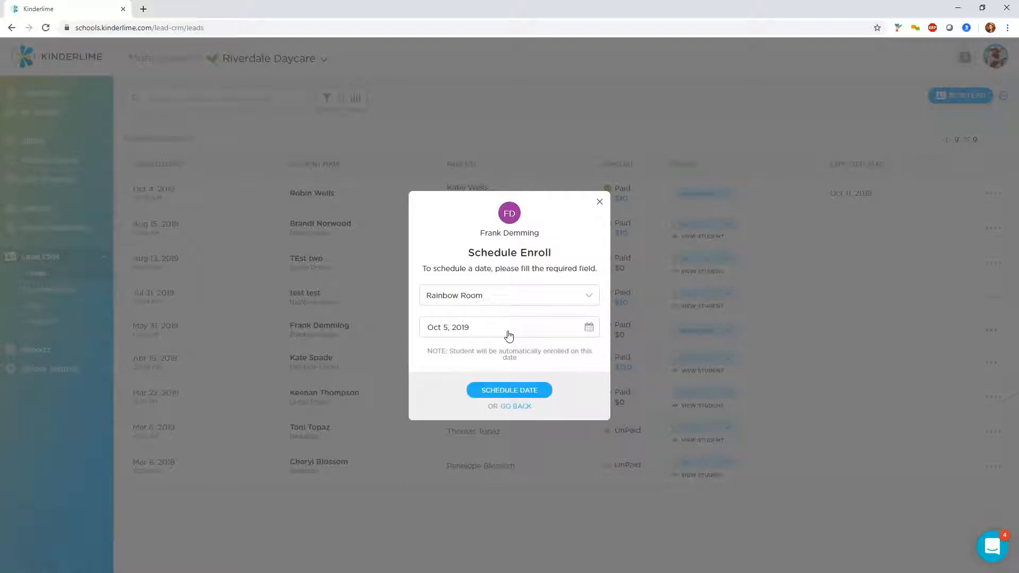
left_click(511, 326)
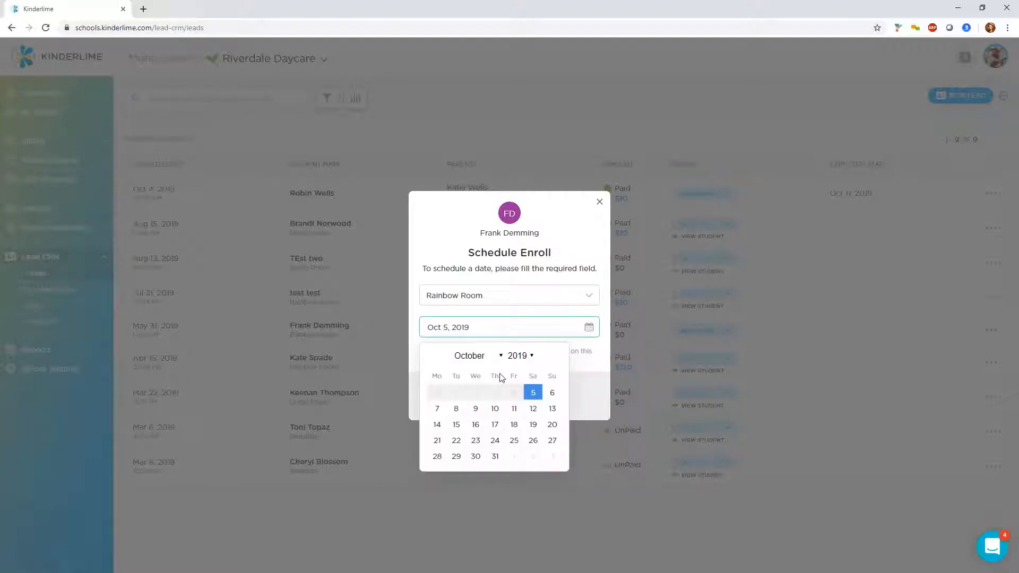
left_click(475, 425)
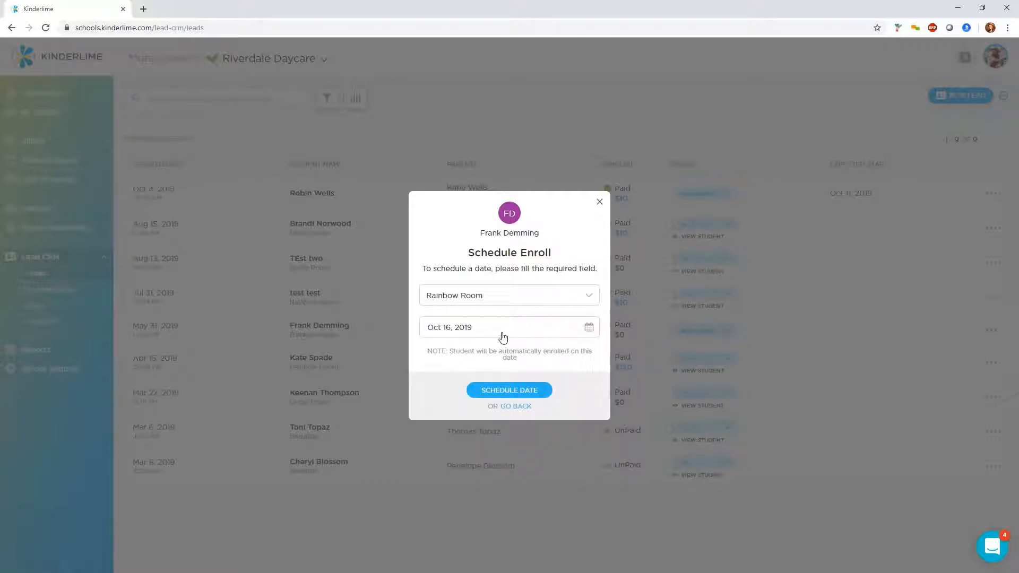
left_click(501, 391)
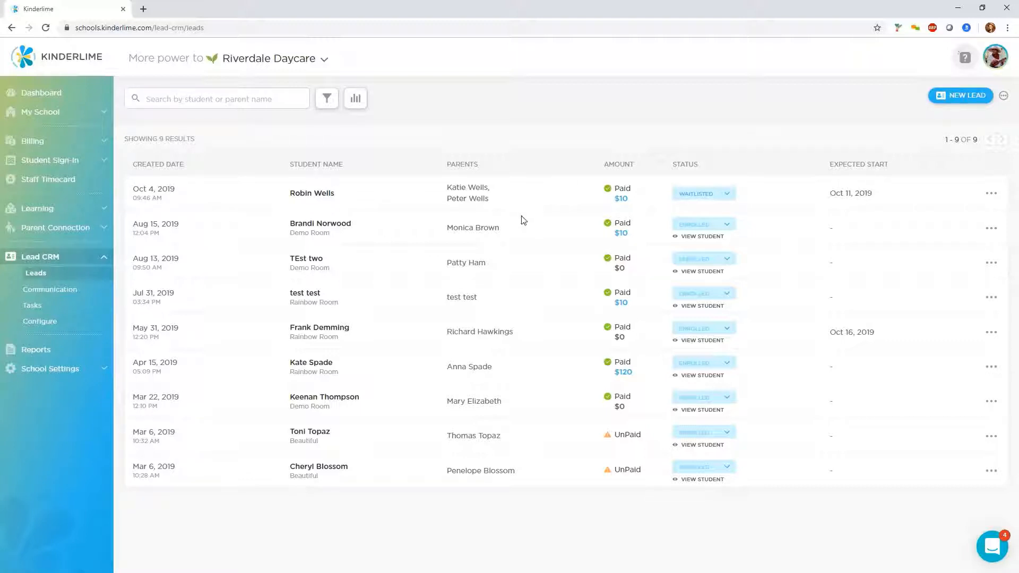
Open the lead Communication page and view the options for a new message
left_click(72, 296)
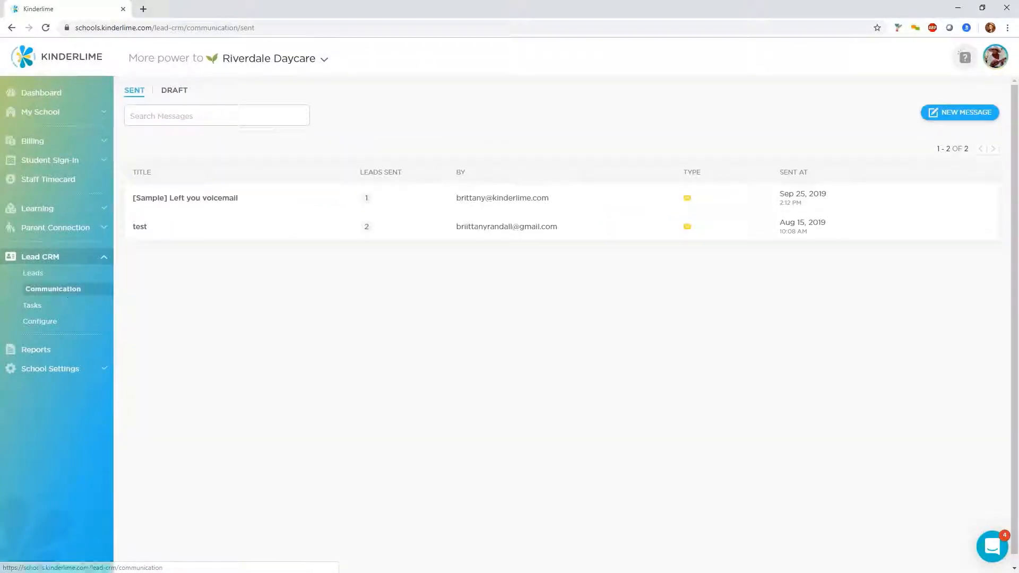
left_click(960, 118)
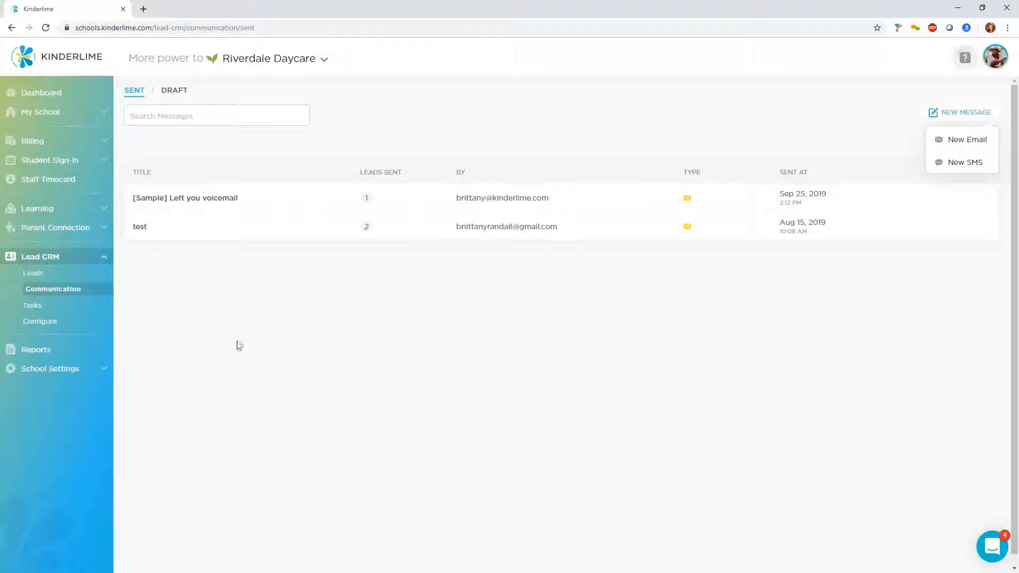
left_click(312, 298)
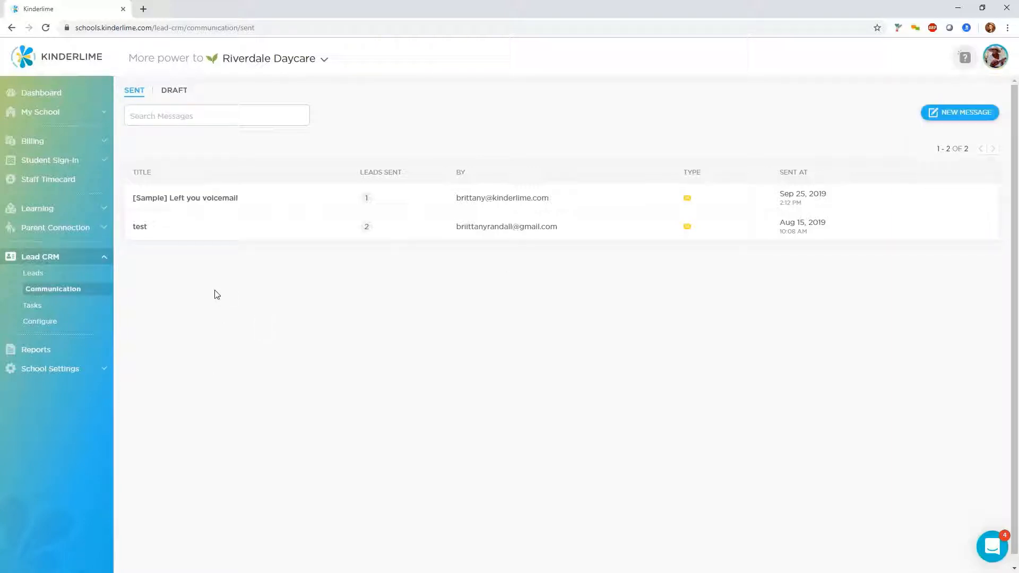
Open the lead CRM message templates list and view the options for a new template
left_click(43, 324)
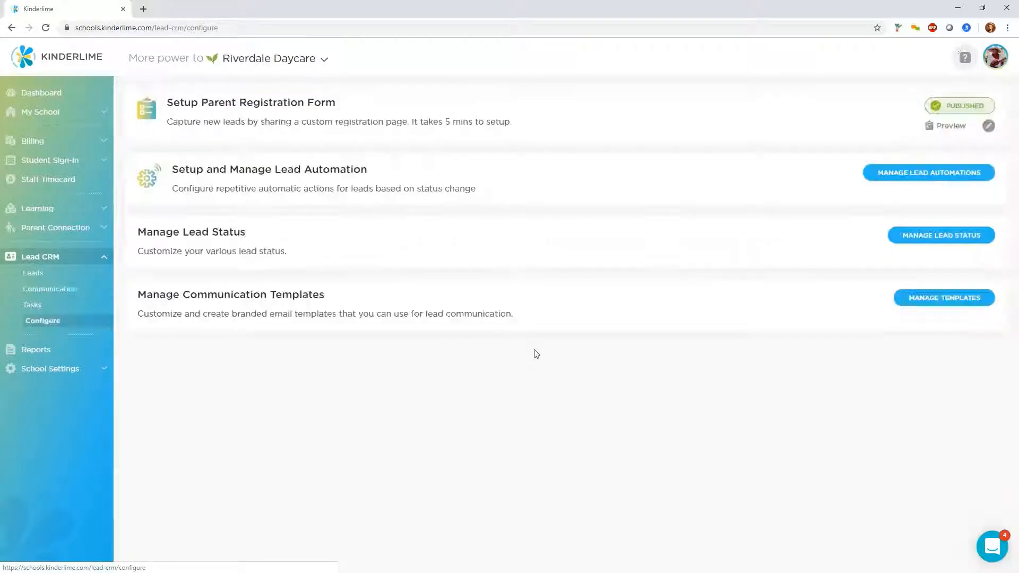
left_click(948, 300)
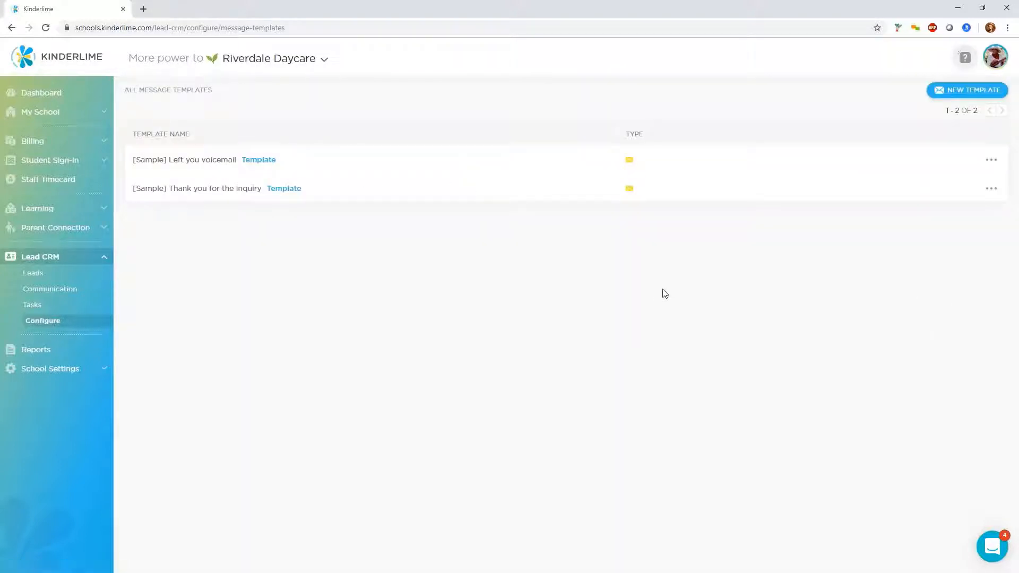
left_click(964, 91)
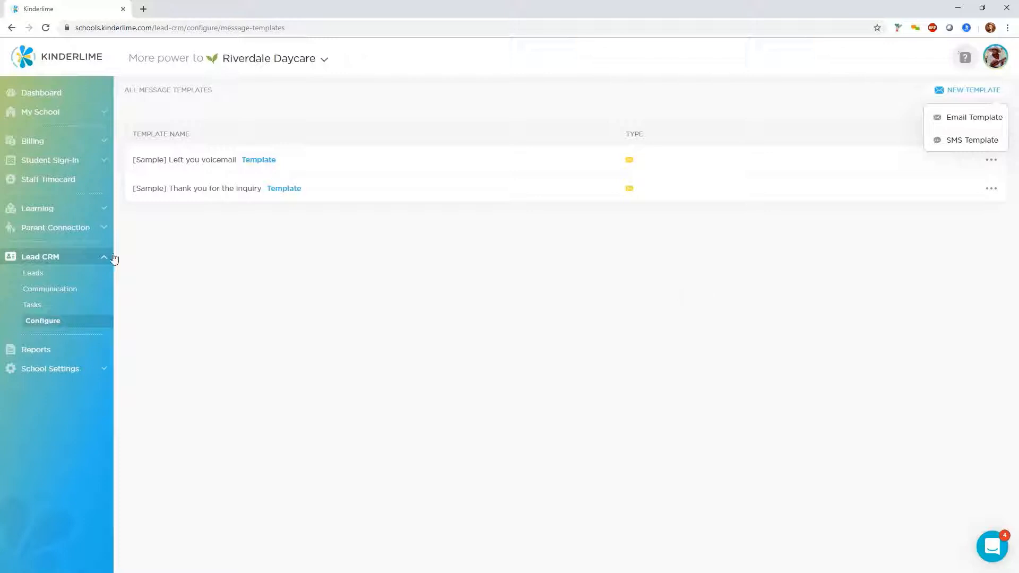
Start a new email to leads and fill it from the "[Sample] Thank you for the inquiry" template
left_click(58, 291)
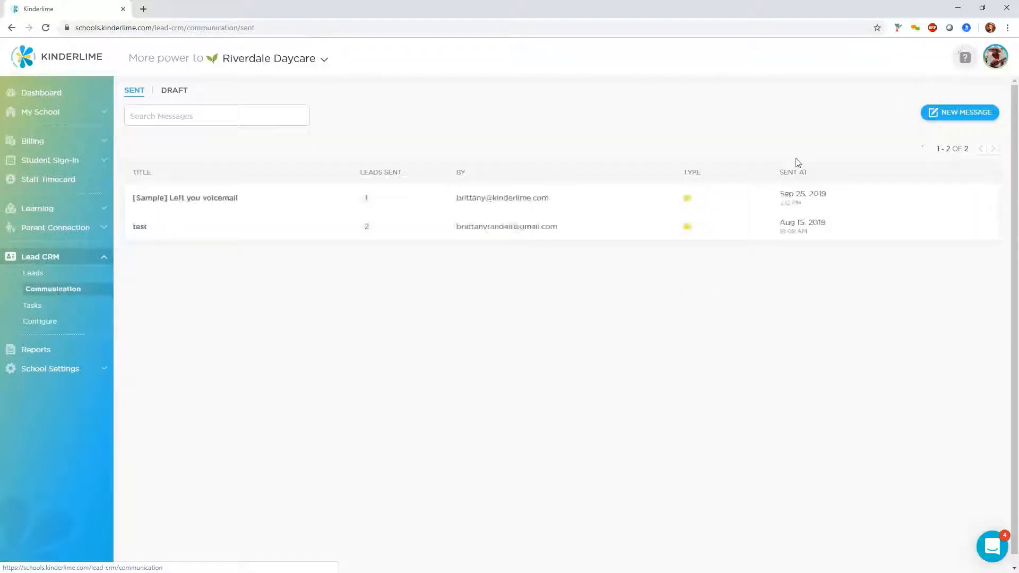
left_click(962, 116)
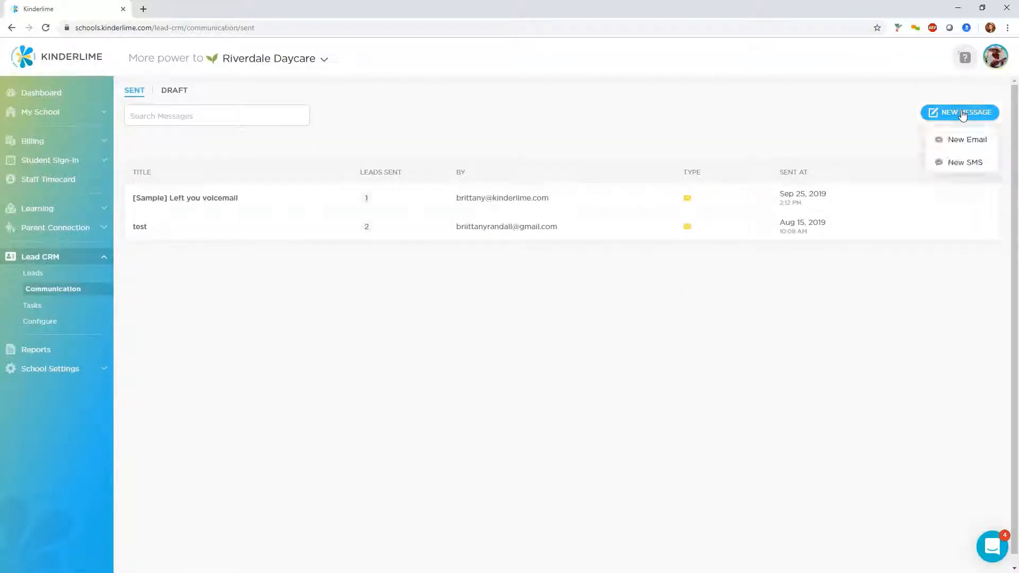
left_click(953, 139)
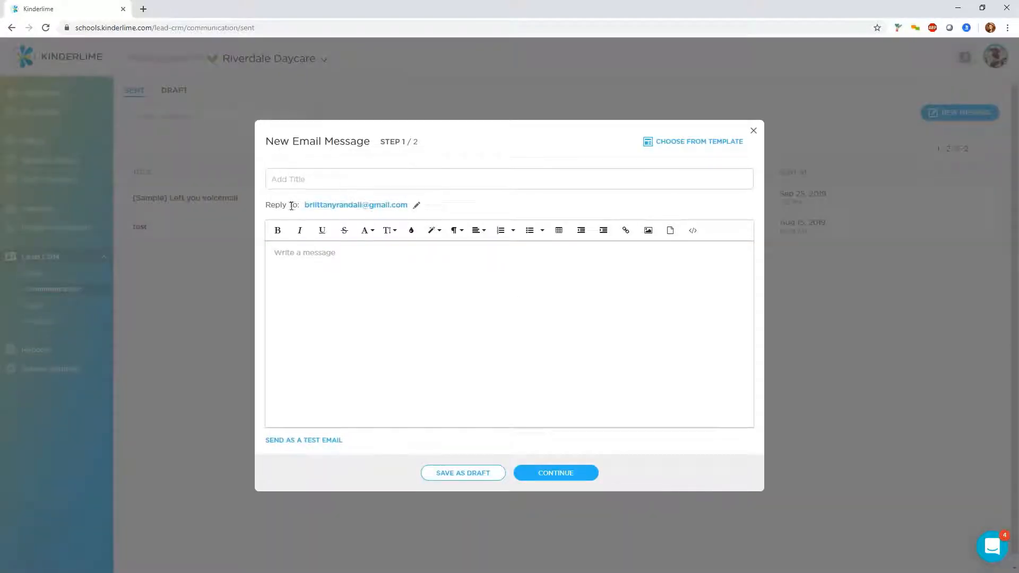
left_click_drag(300, 205, 419, 207)
left_click(431, 211)
left_click(707, 148)
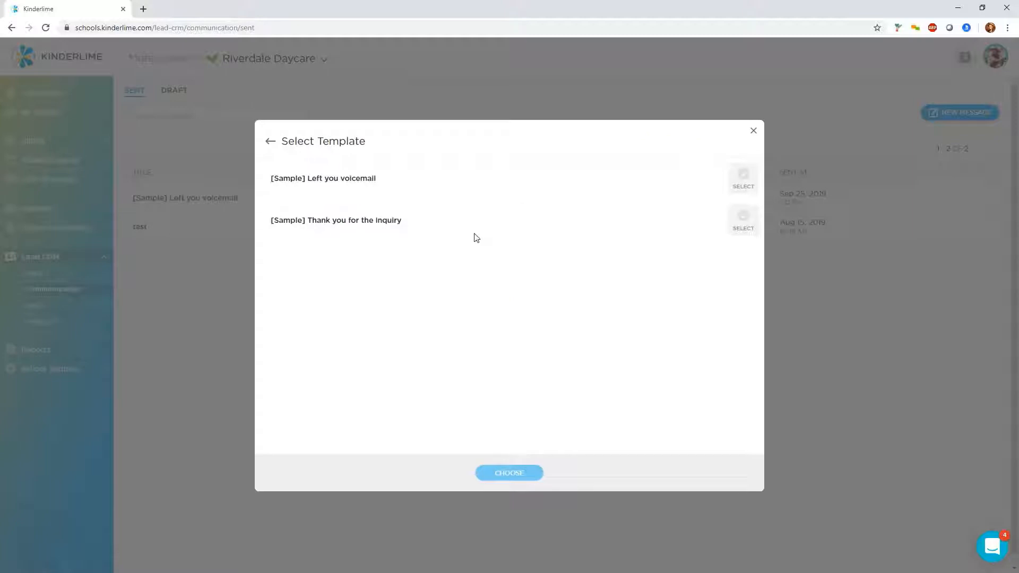
left_click(742, 176)
left_click(742, 219)
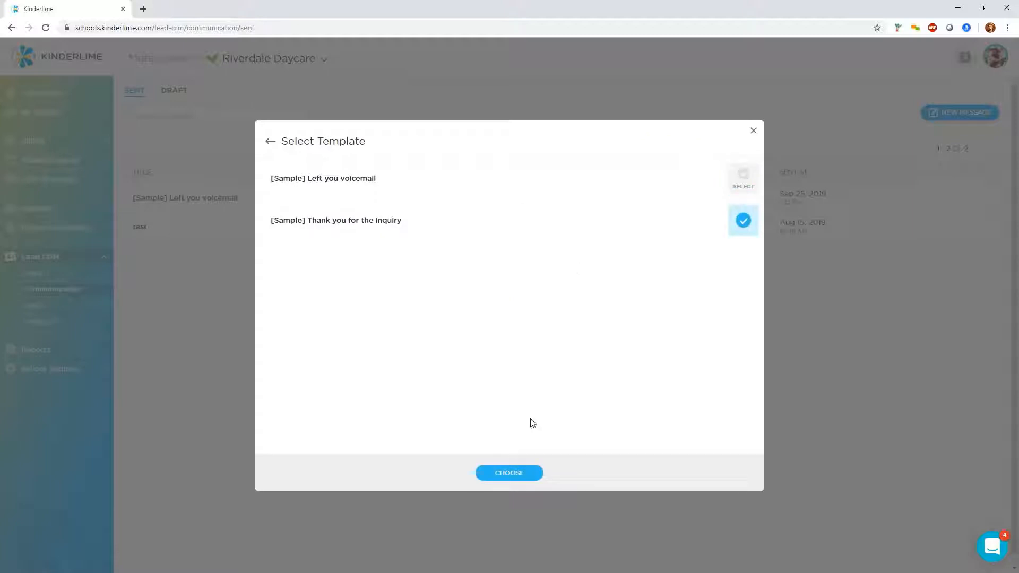
left_click(520, 478)
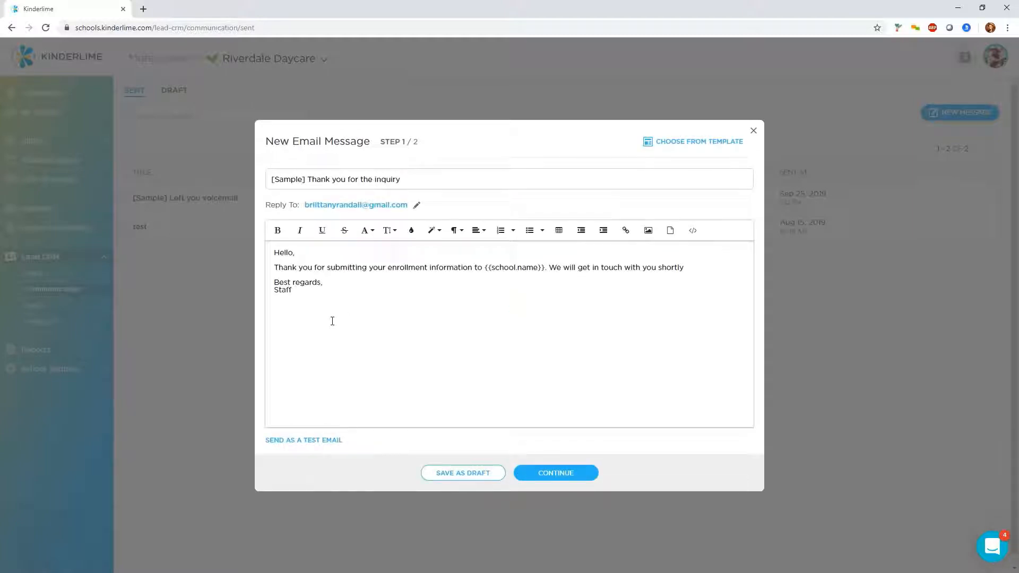
left_click_drag(485, 268, 542, 268)
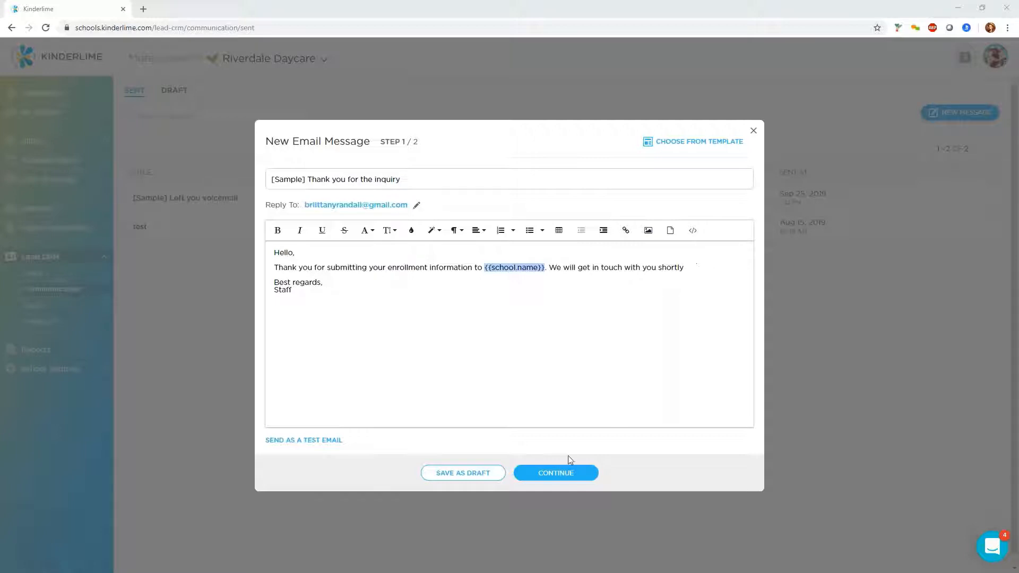
left_click(566, 474)
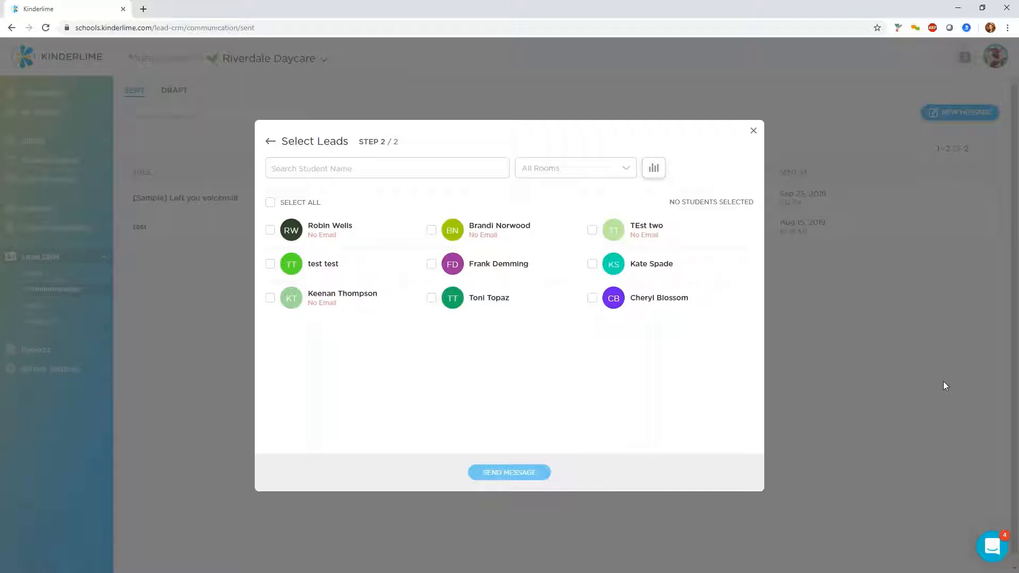
left_click(300, 264)
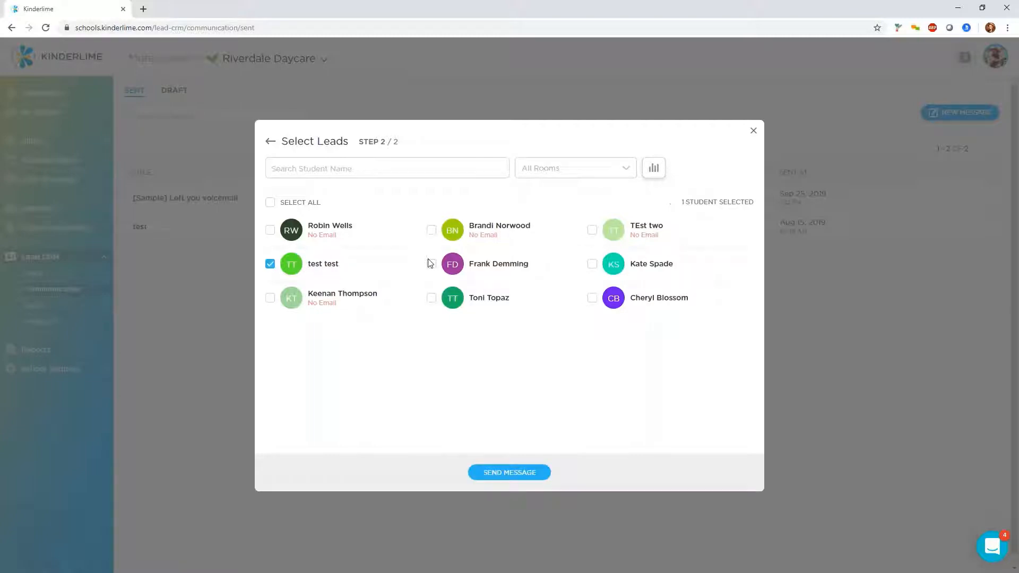
left_click(442, 270)
left_click(522, 476)
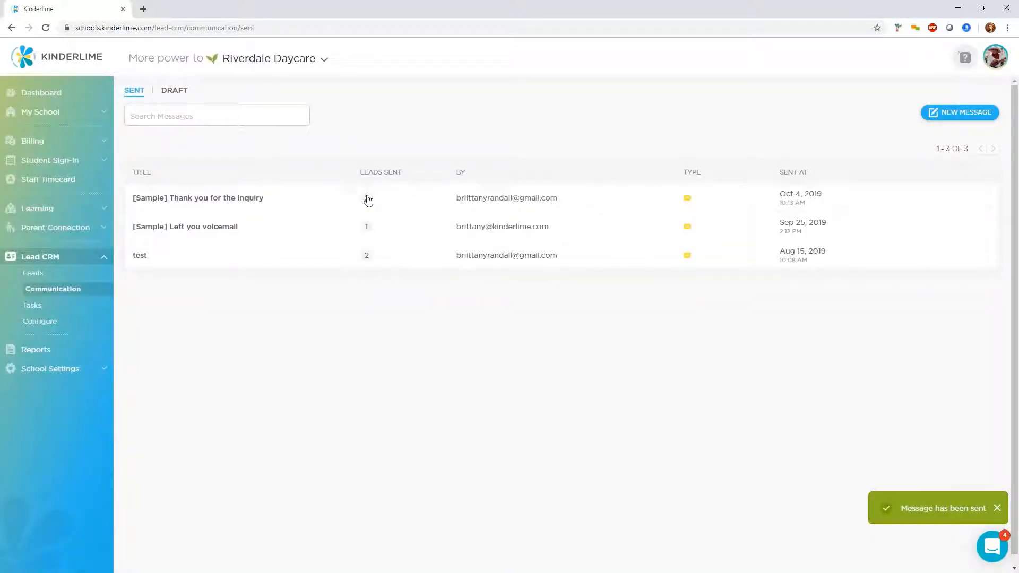
left_click(368, 200)
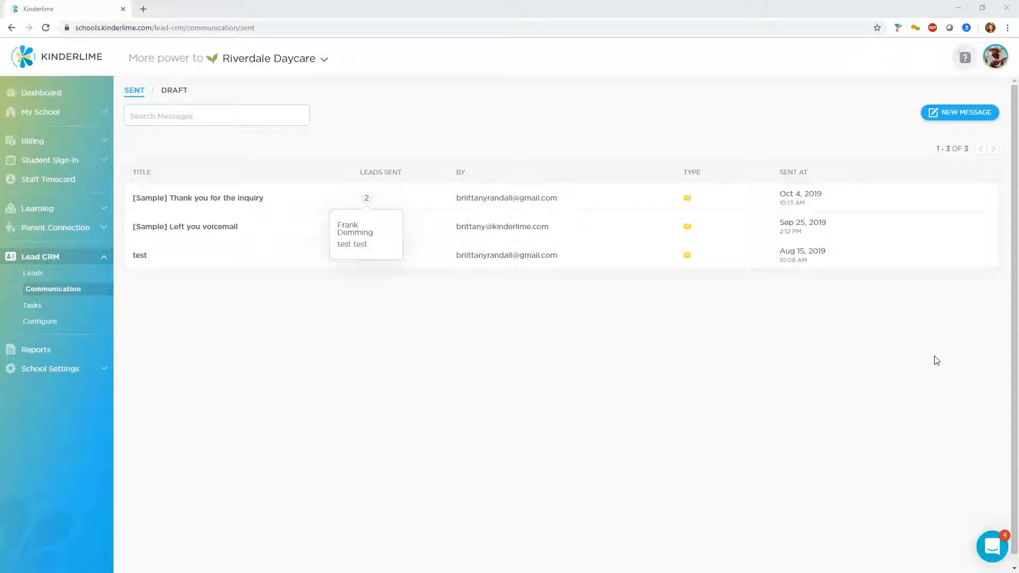
Switch to the help article on communicating with leads and review its list of message shortcuts
left_click_drag(1018, 226, 615, 2)
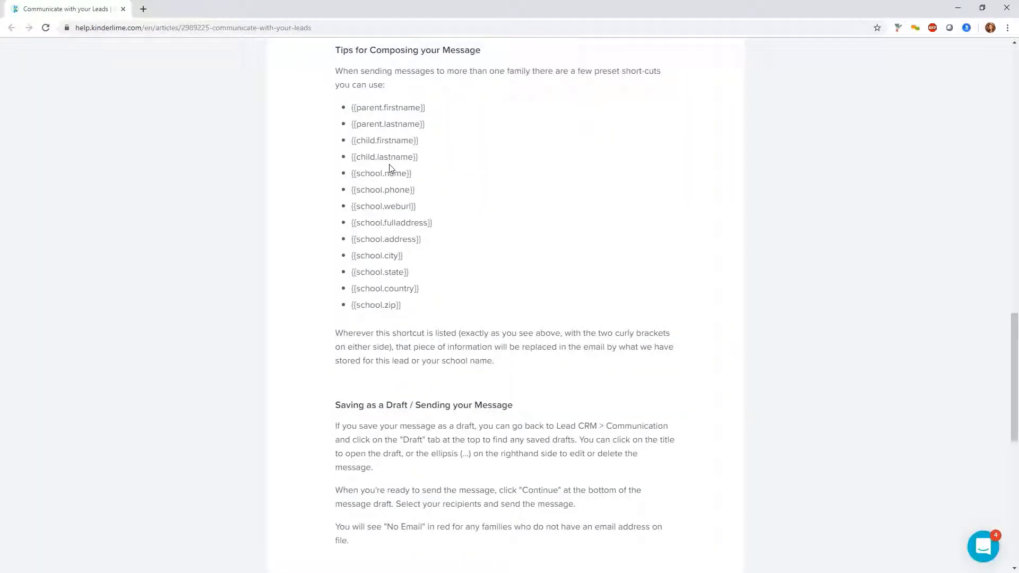
scroll(395, 133, "up", 1)
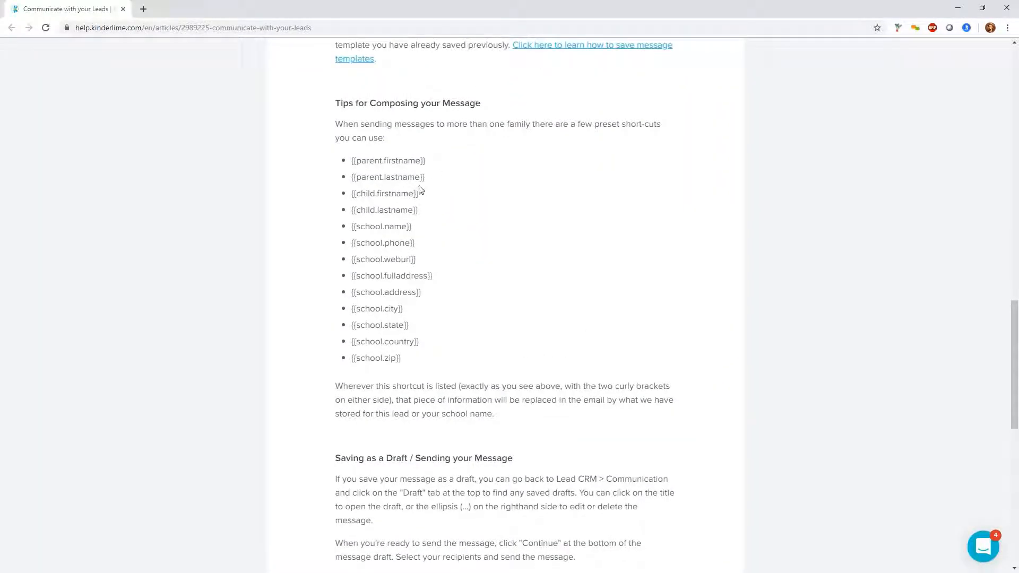
Review the message shortcut list in the help article, then close the help window
scroll(419, 191, "up", 7)
scroll(412, 191, "up", 15)
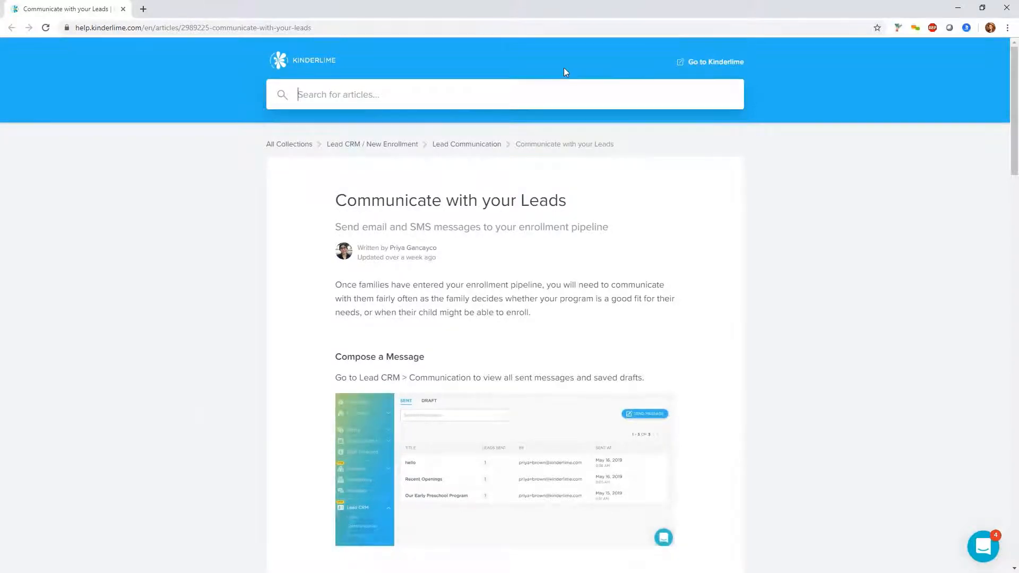
key("super+Down")
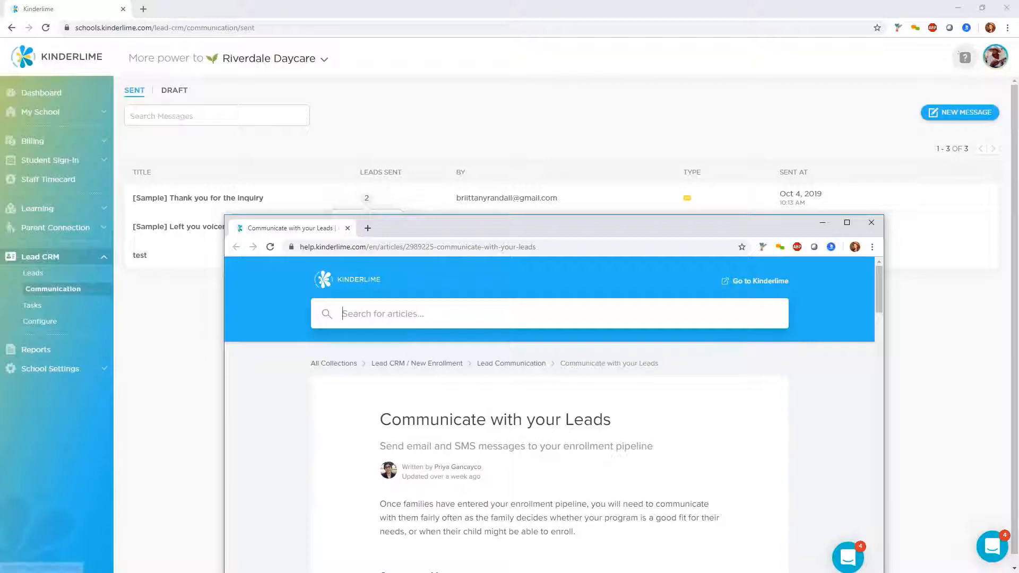
double_click(639, 230)
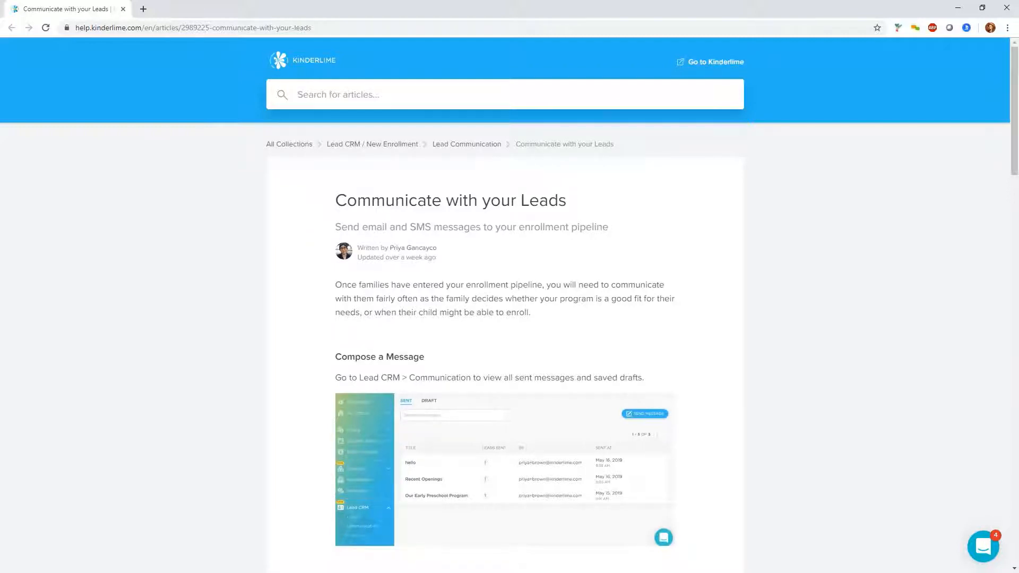
scroll(509, 295, "down", 15)
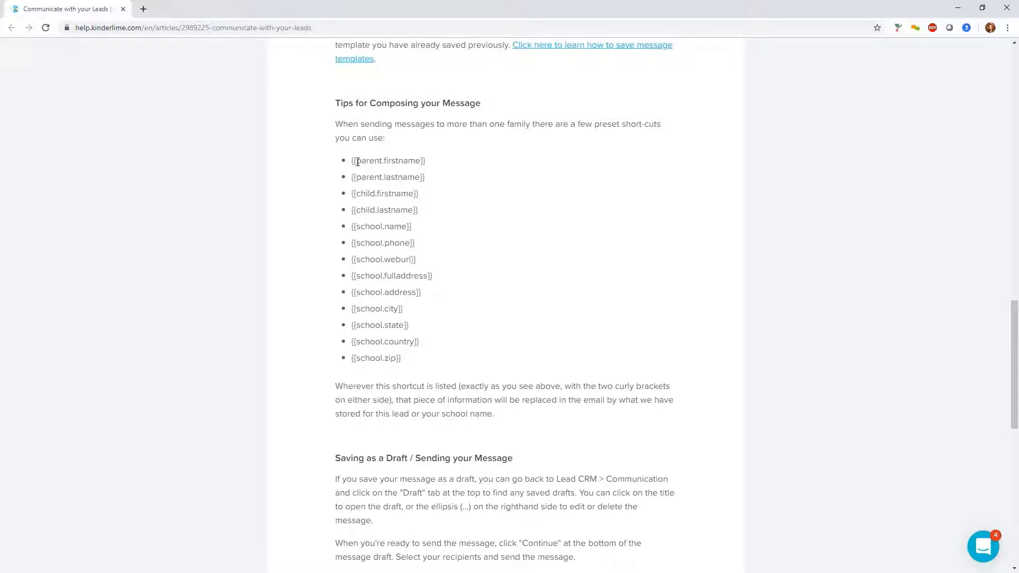
left_click_drag(351, 160, 411, 371)
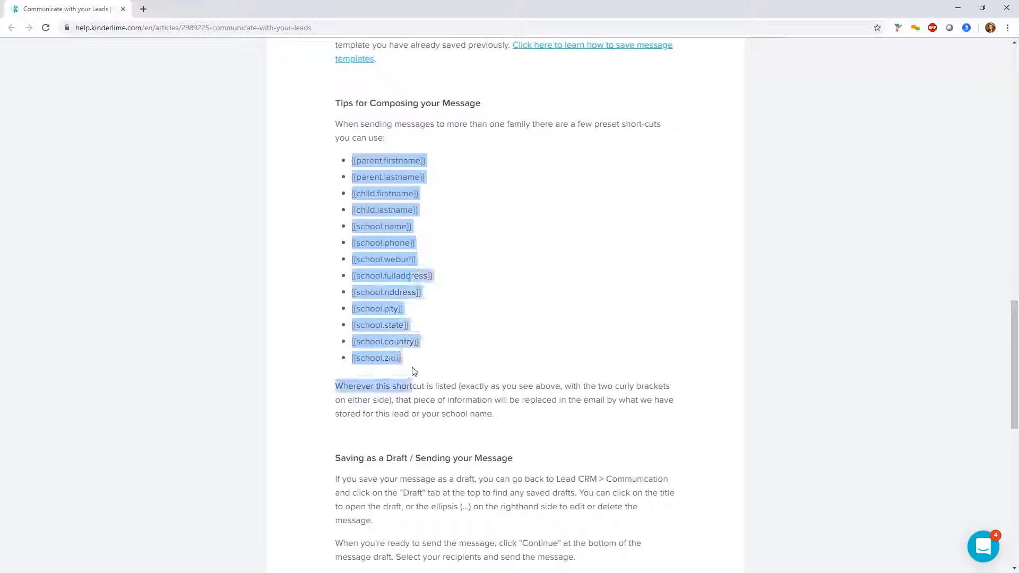
left_click(393, 370)
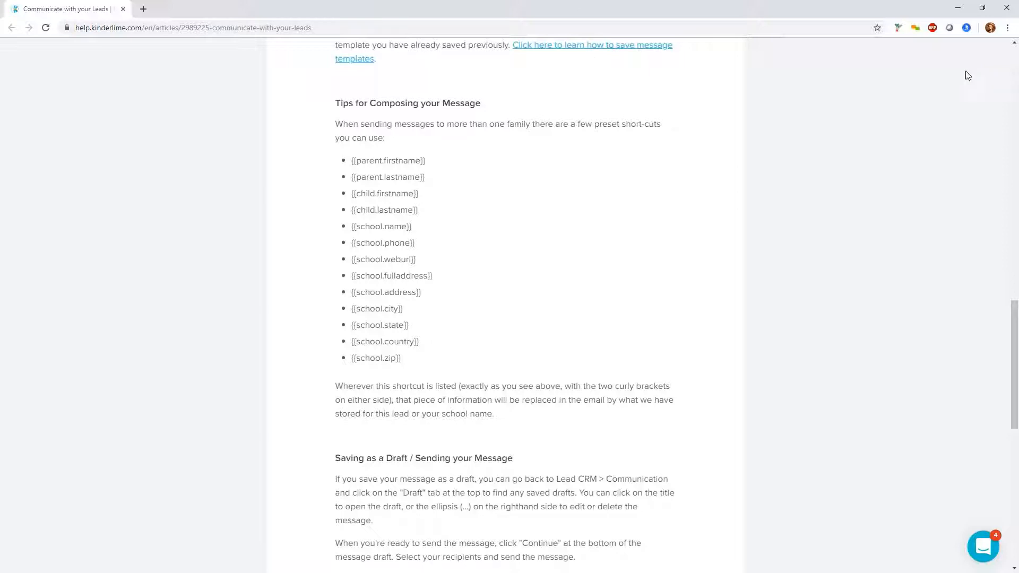
left_click(1005, 8)
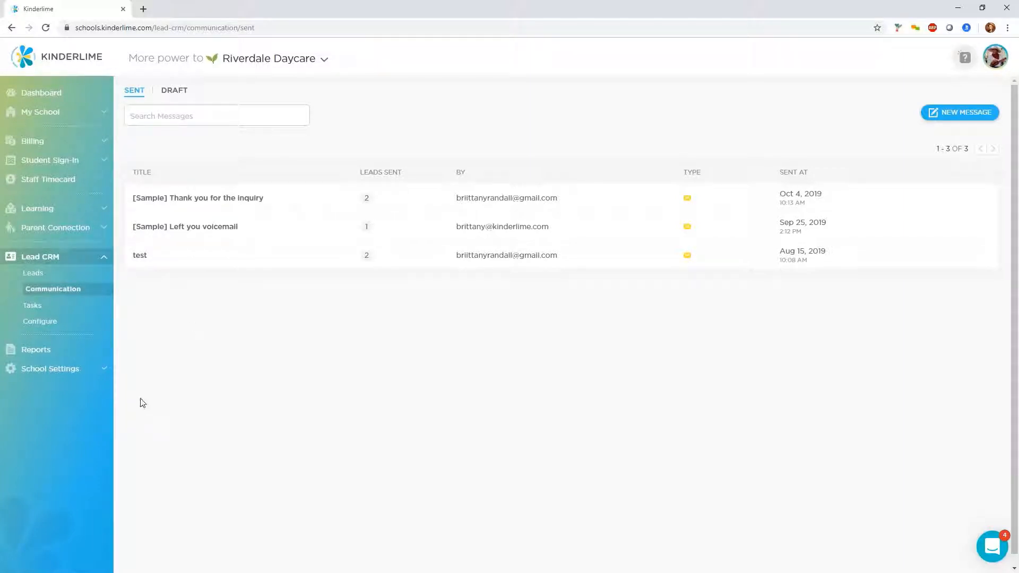
Create a lead automation rule named Enrolled that triggers when lead status changes to Enrolled
left_click(55, 325)
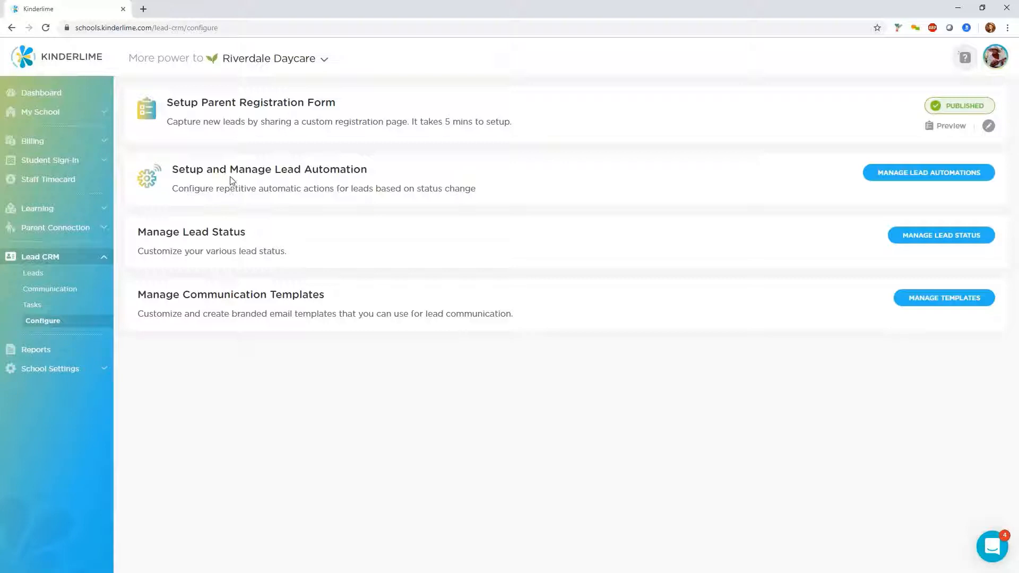
left_click(901, 177)
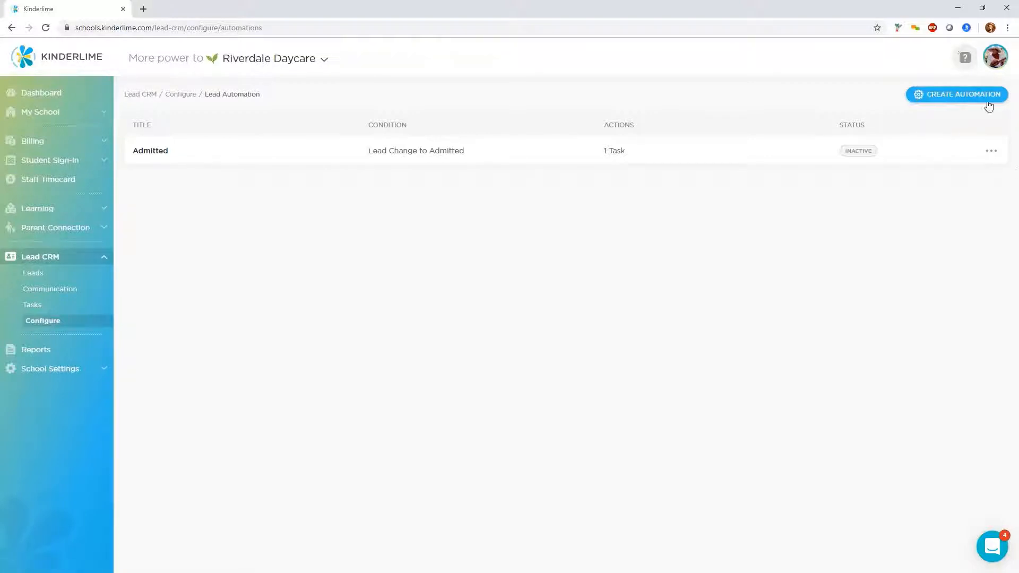
left_click(959, 100)
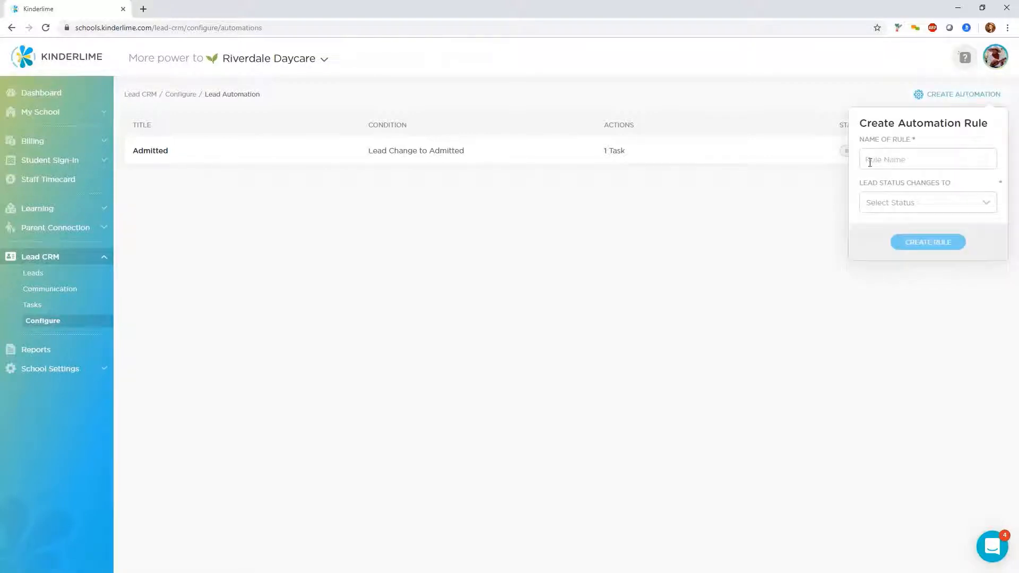
left_click(882, 159)
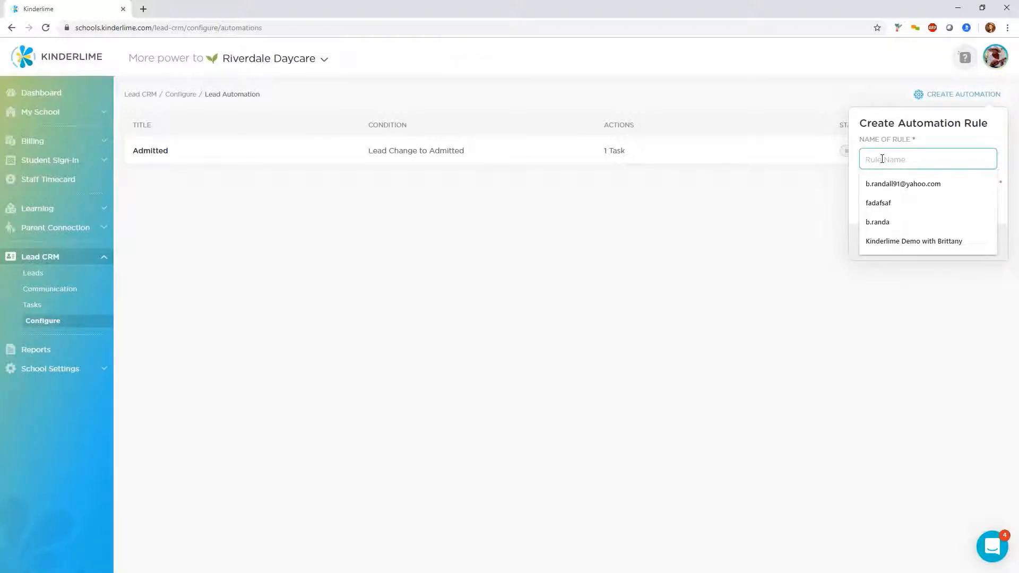
type("En")
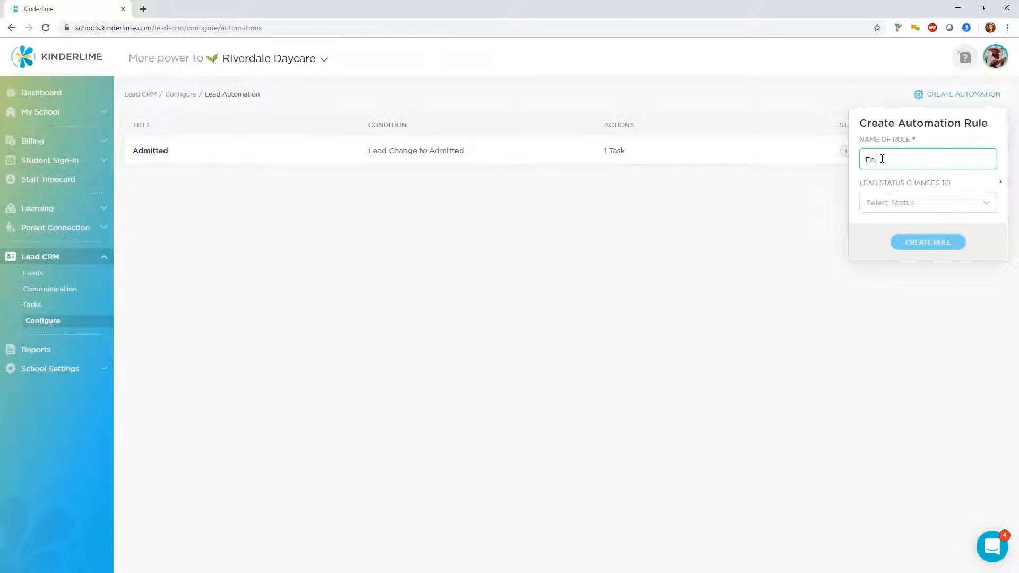
type("rolled")
left_click(928, 203)
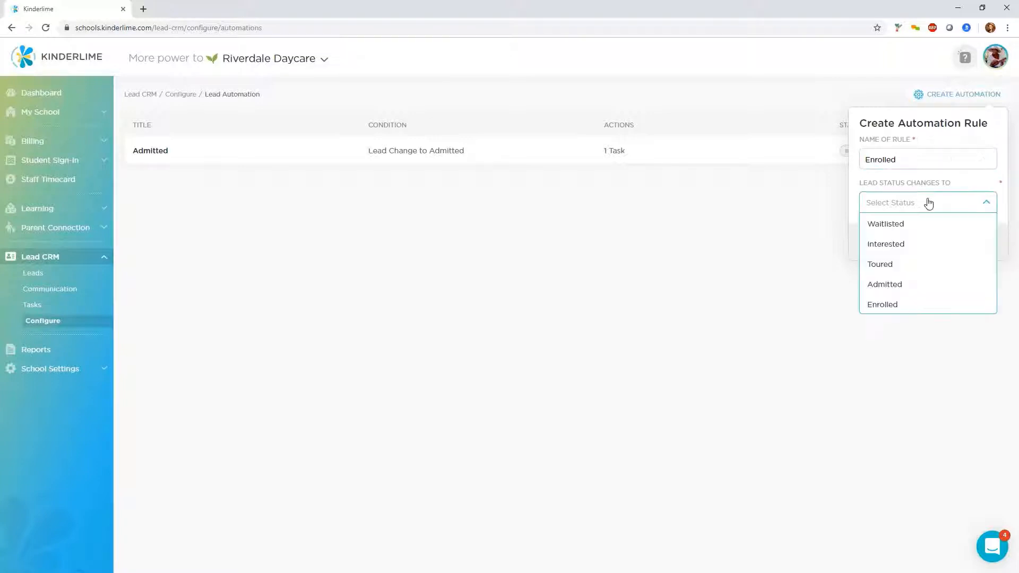
left_click(897, 307)
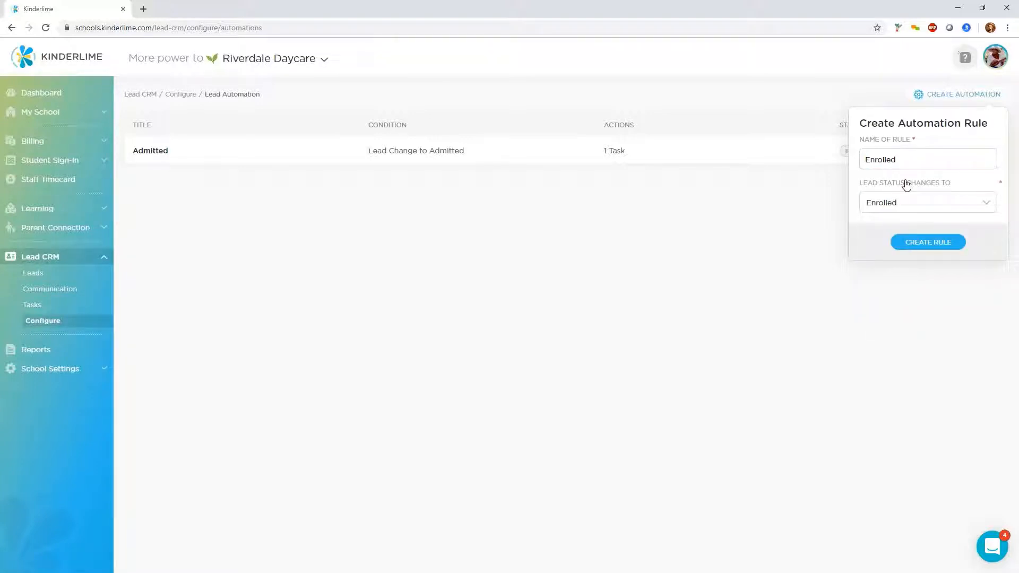
left_click(943, 243)
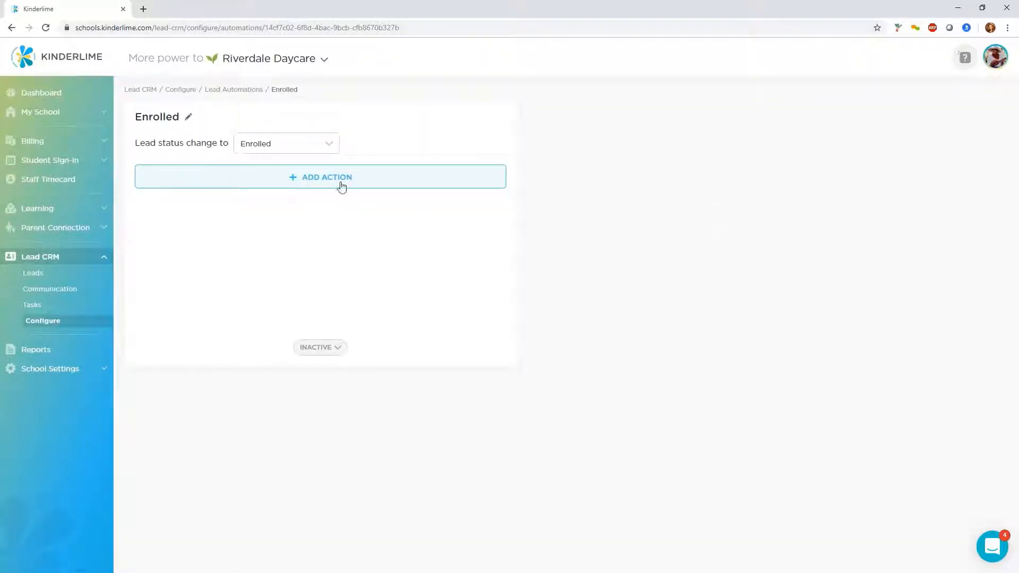
Add a Send Email action to the rule, filled from the "[Sample] Left you voicemail" template
left_click(340, 186)
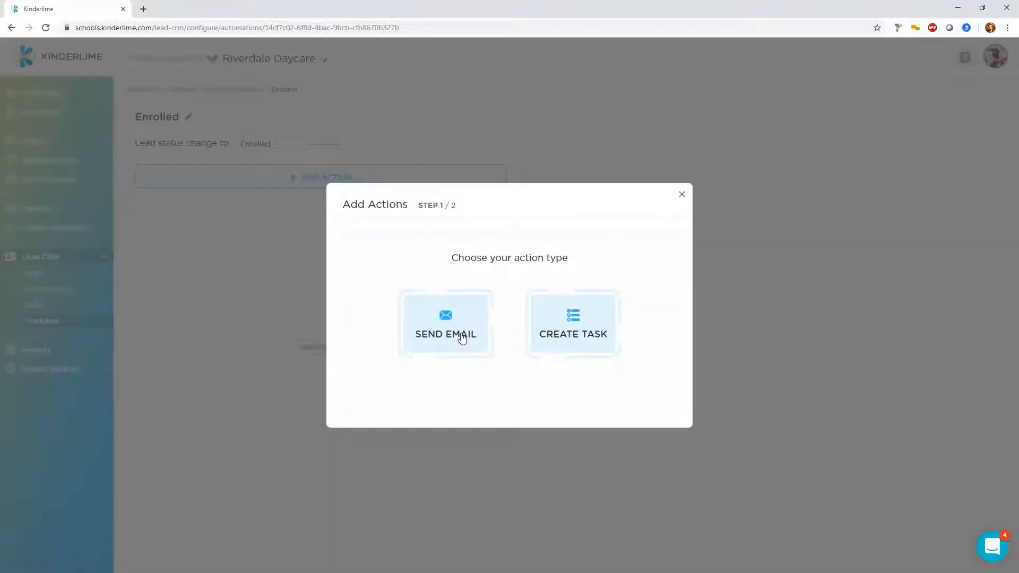
left_click(458, 337)
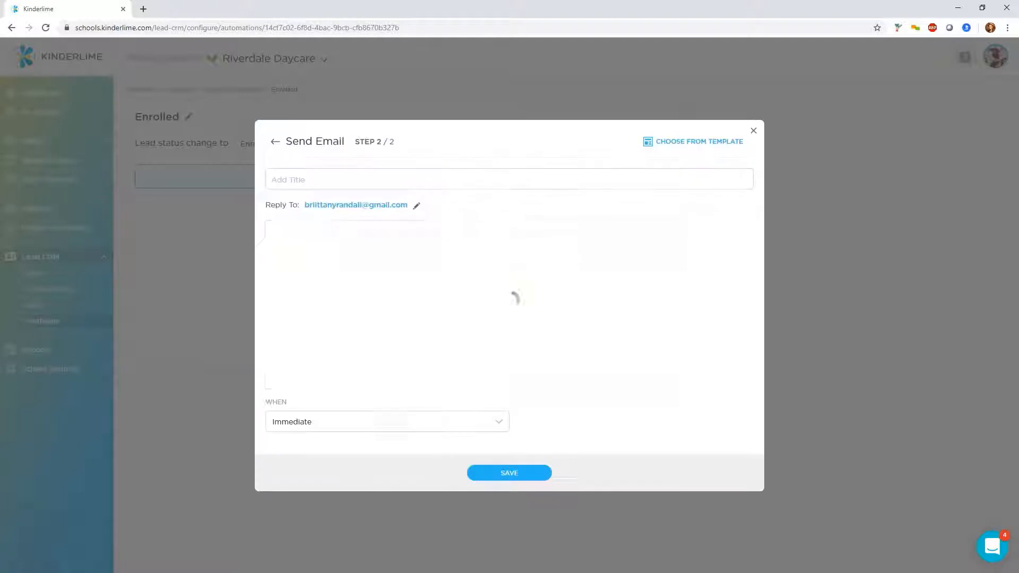
left_click(719, 148)
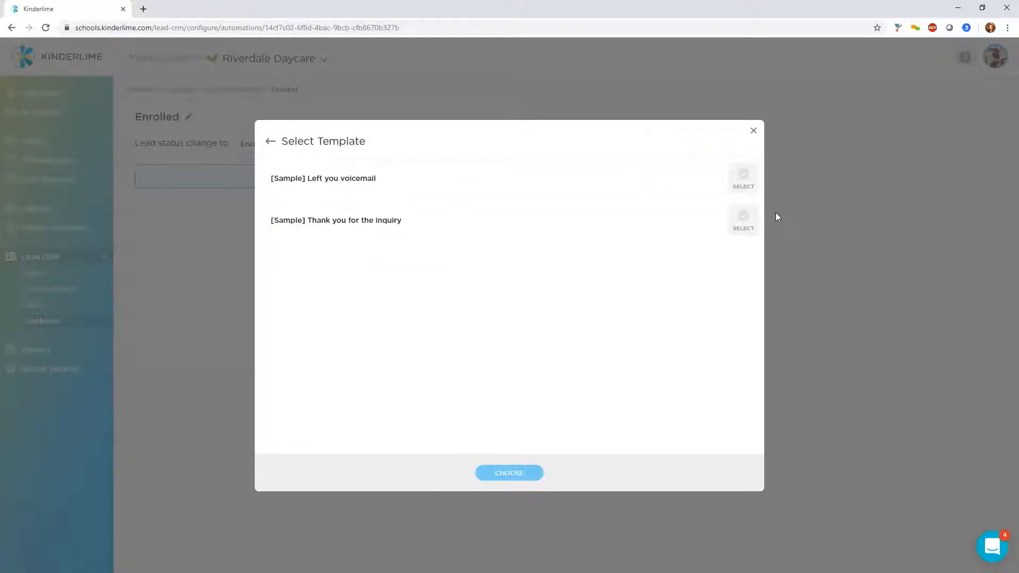
left_click(743, 178)
left_click(495, 472)
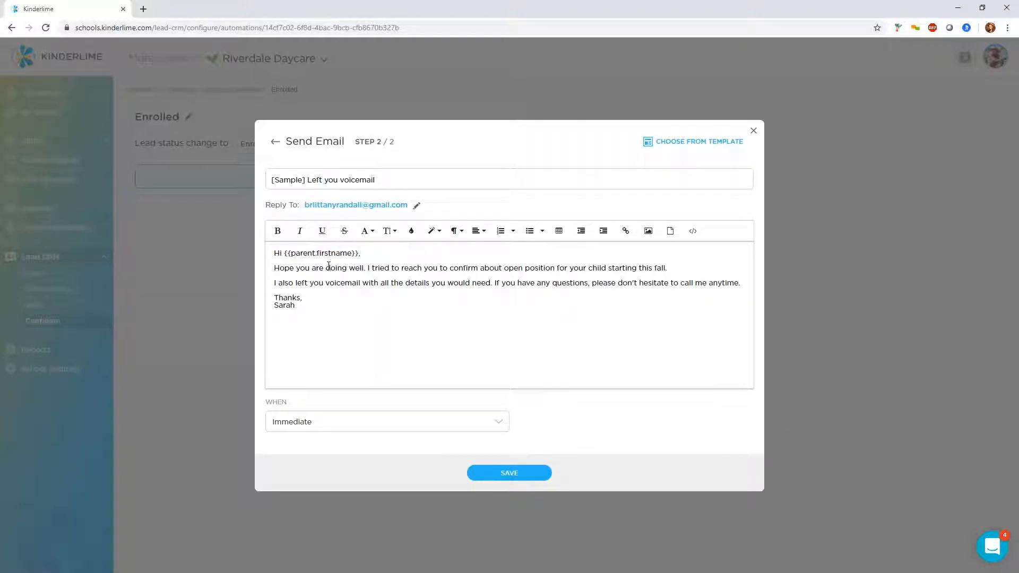
Set the email action to send Immediate and save it
left_click_drag(313, 254, 312, 297)
left_click(312, 297)
left_click_drag(321, 251, 332, 291)
left_click(335, 286)
left_click(478, 426)
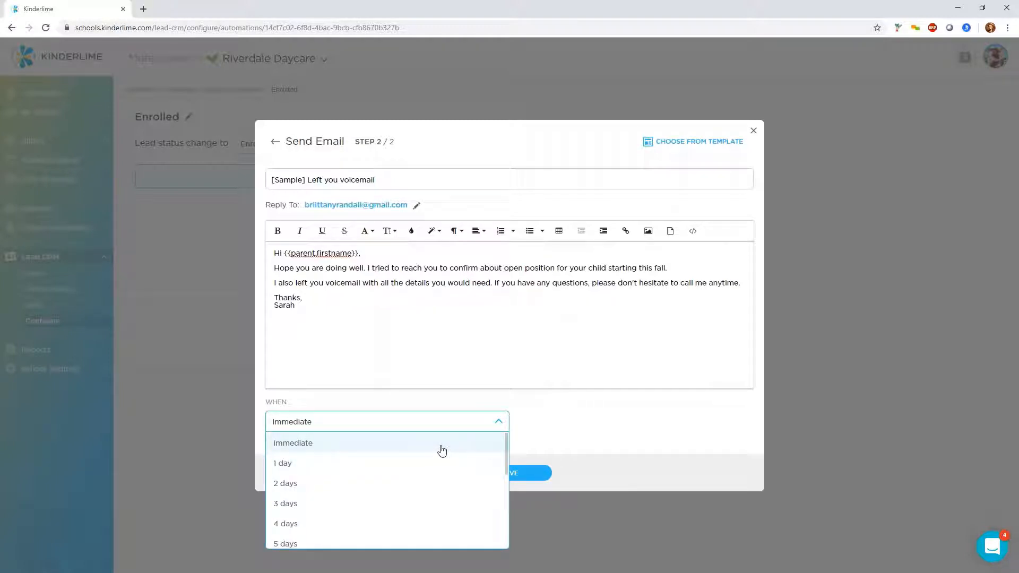
scroll(451, 501, "down", 3)
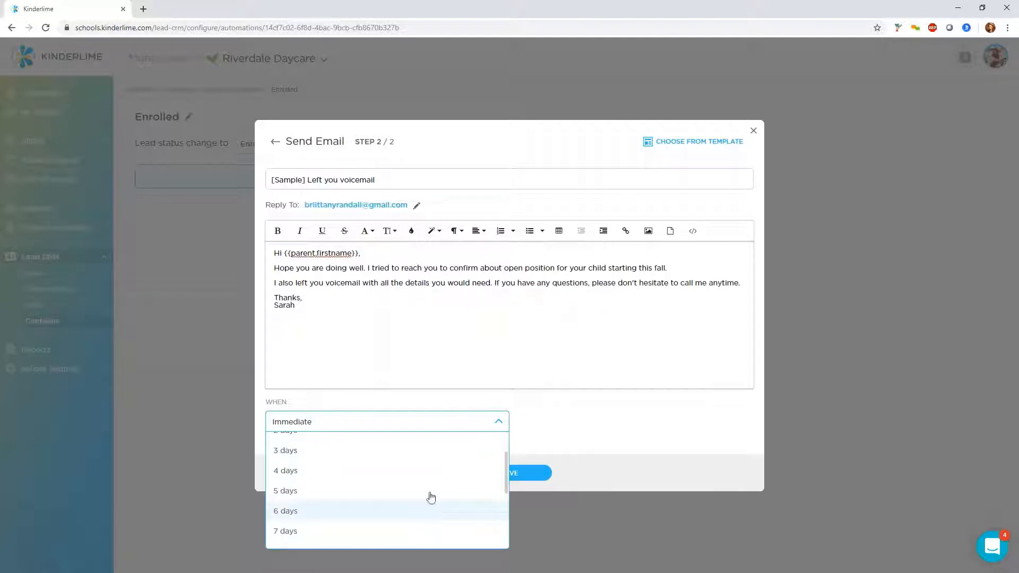
scroll(424, 488, "down", 3)
scroll(423, 480, "up", 6)
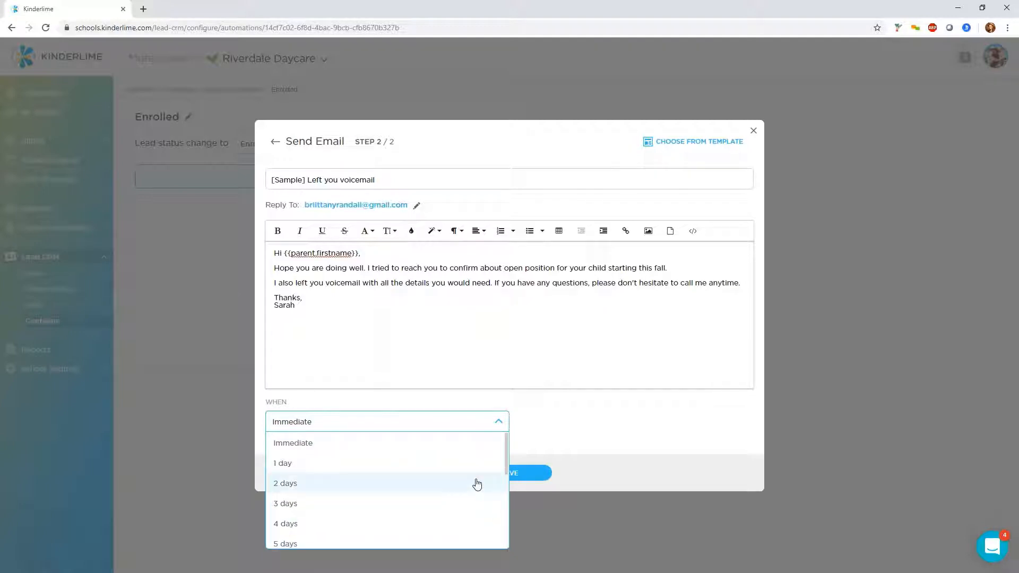
left_click(580, 438)
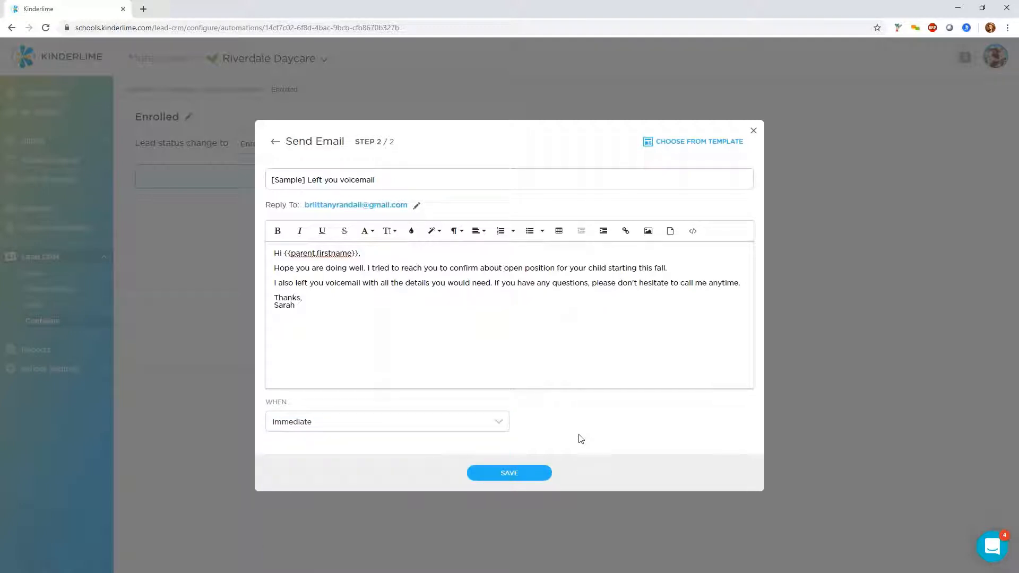
left_click(519, 479)
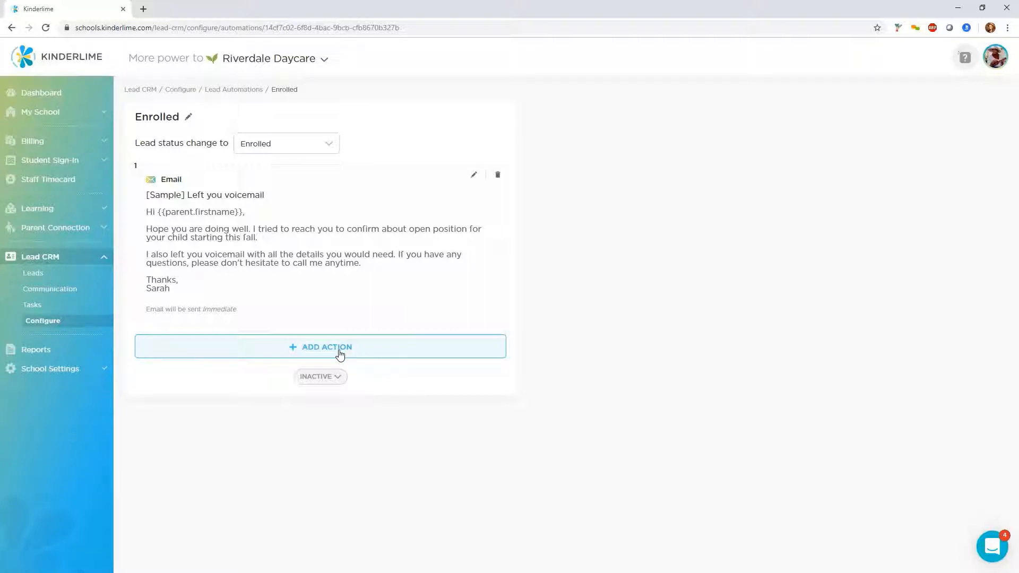
Add a Create Task action titled Call and assign it to Meridith
left_click(340, 354)
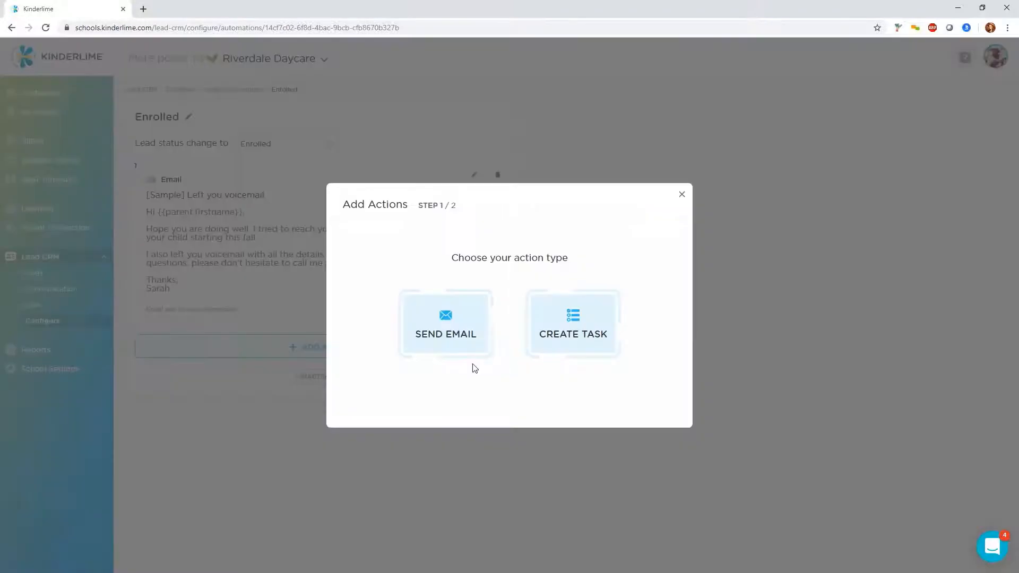
left_click(581, 322)
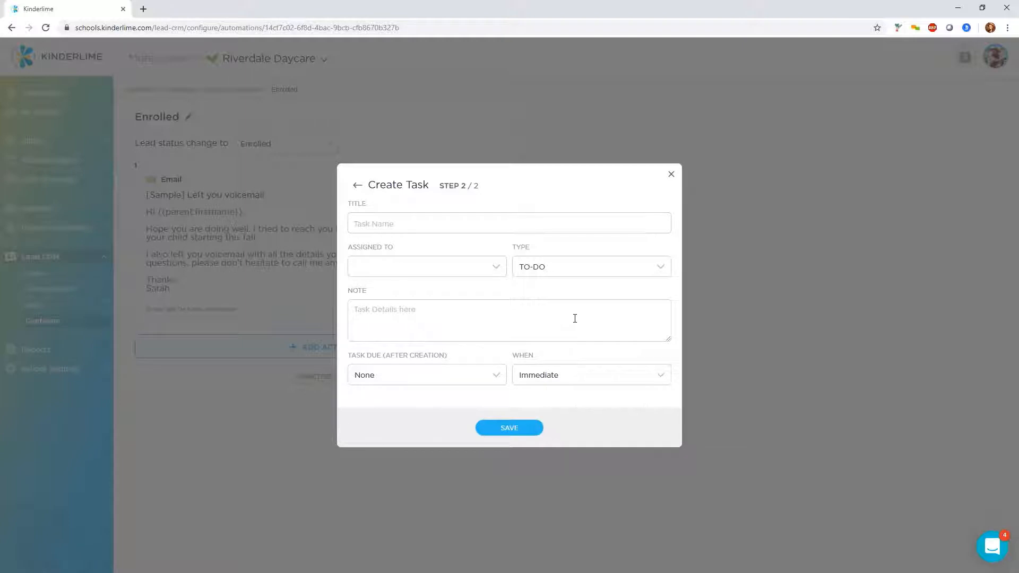
left_click(576, 224)
type("Call")
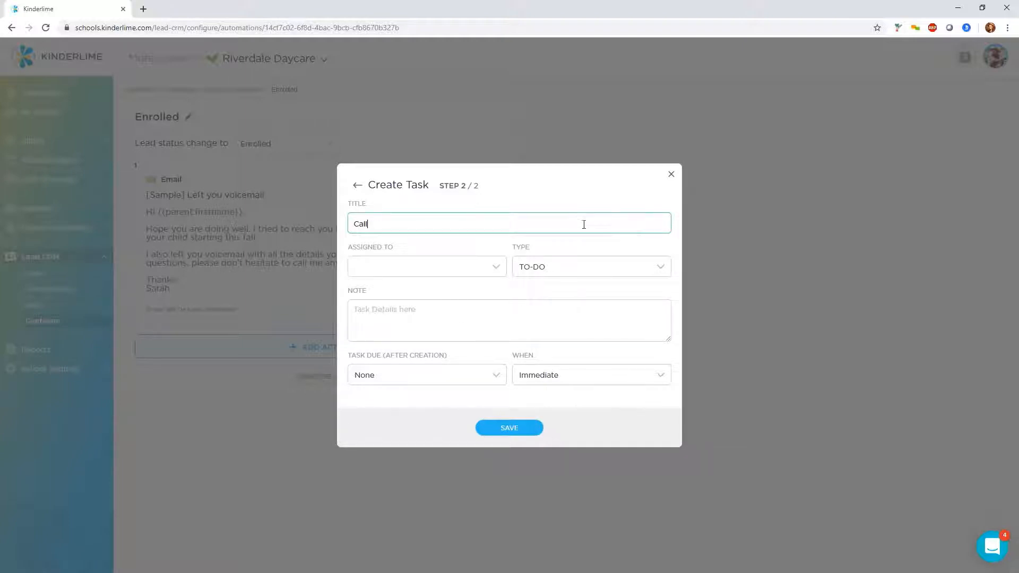
left_click(499, 274)
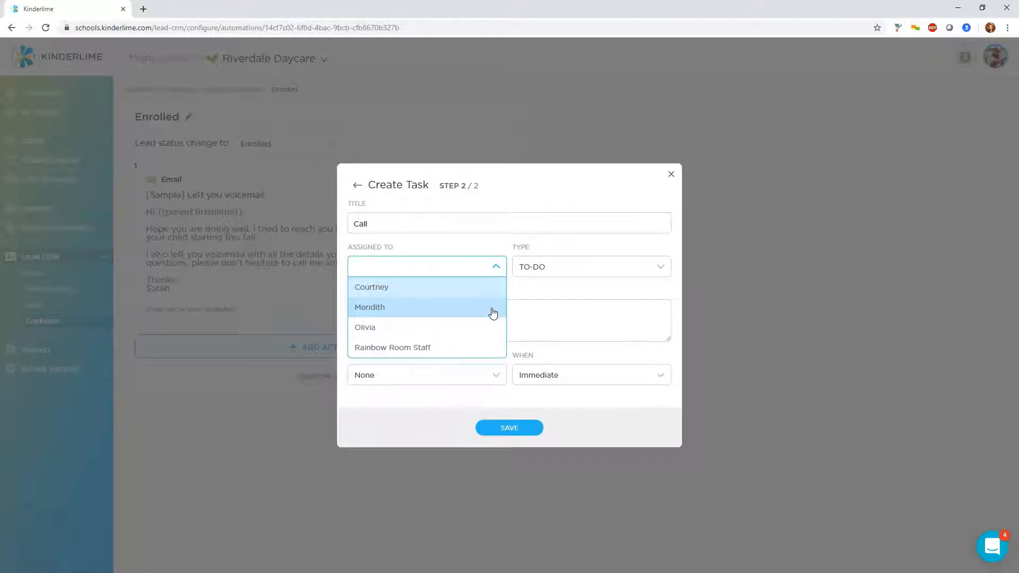
left_click(493, 313)
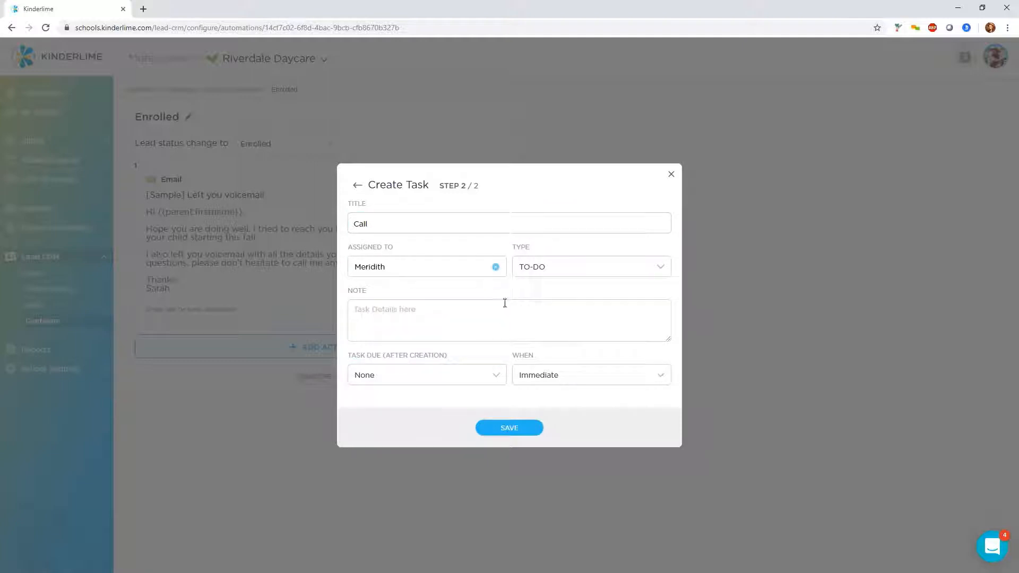
left_click(557, 274)
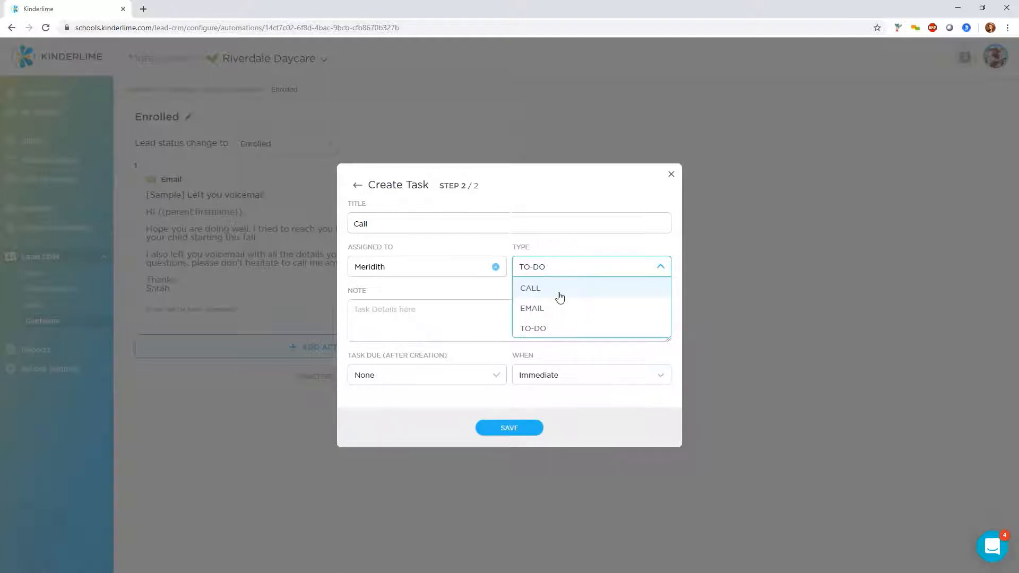
left_click(489, 313)
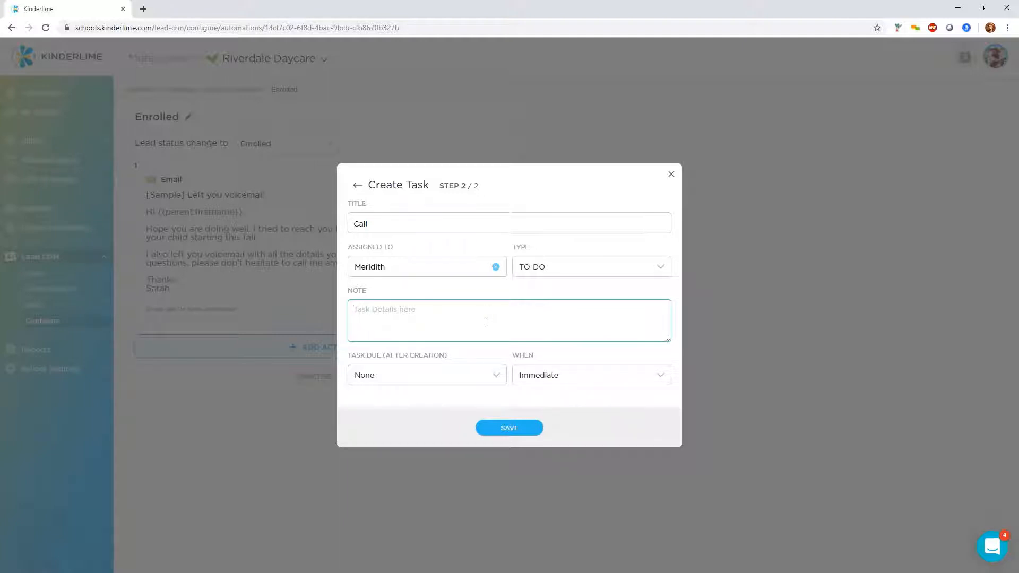
Enter the task note "Call enrollment to congratulate them", fixing the spelling of congratulate
type("Call enrollment to congrati")
key("BackSpace")
type("ulate them")
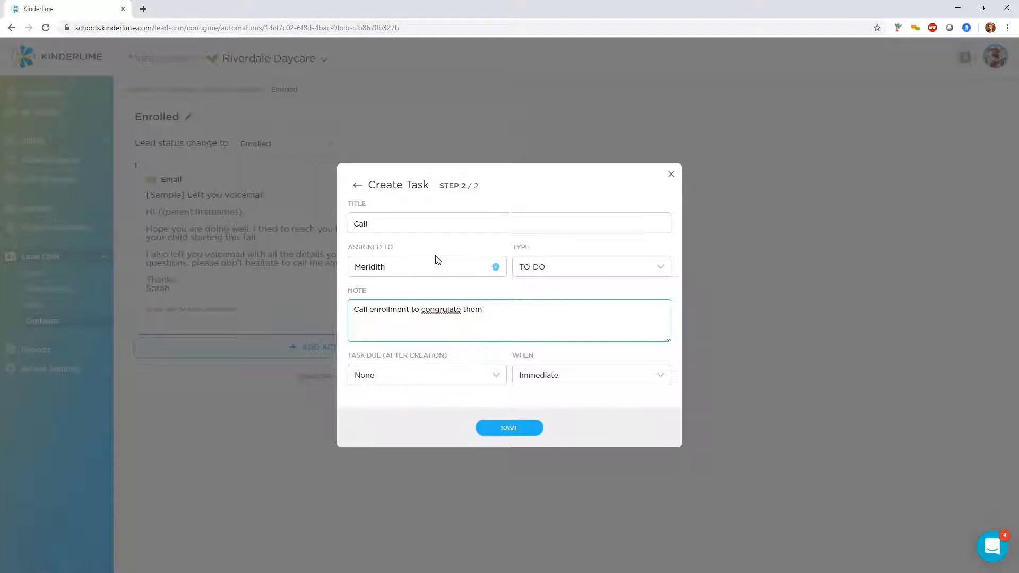
right_click(444, 310)
left_click(467, 320)
Set the task due to 2 days after creation and its timing to Immediate
left_click(491, 382)
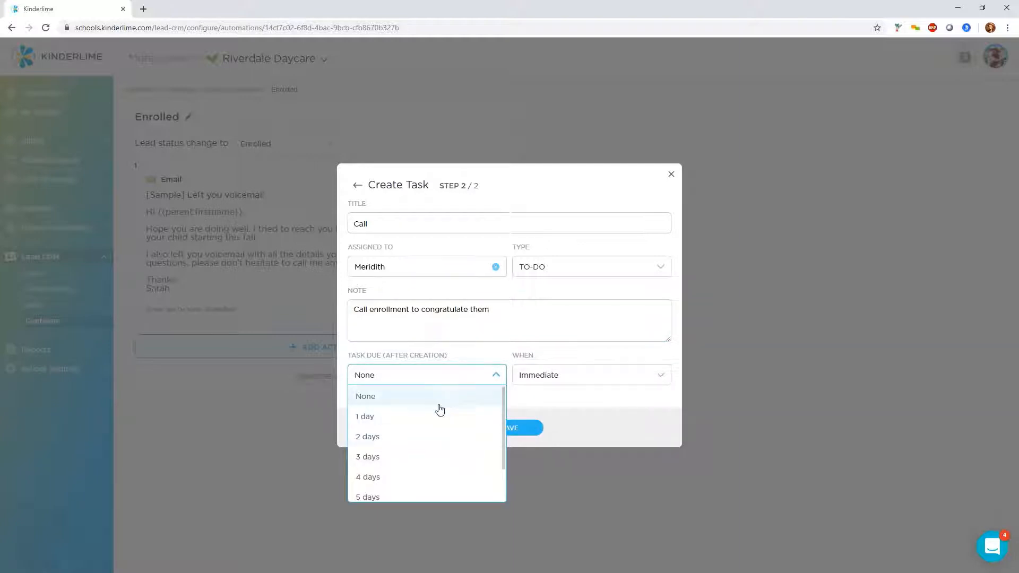
left_click(437, 446)
left_click(587, 378)
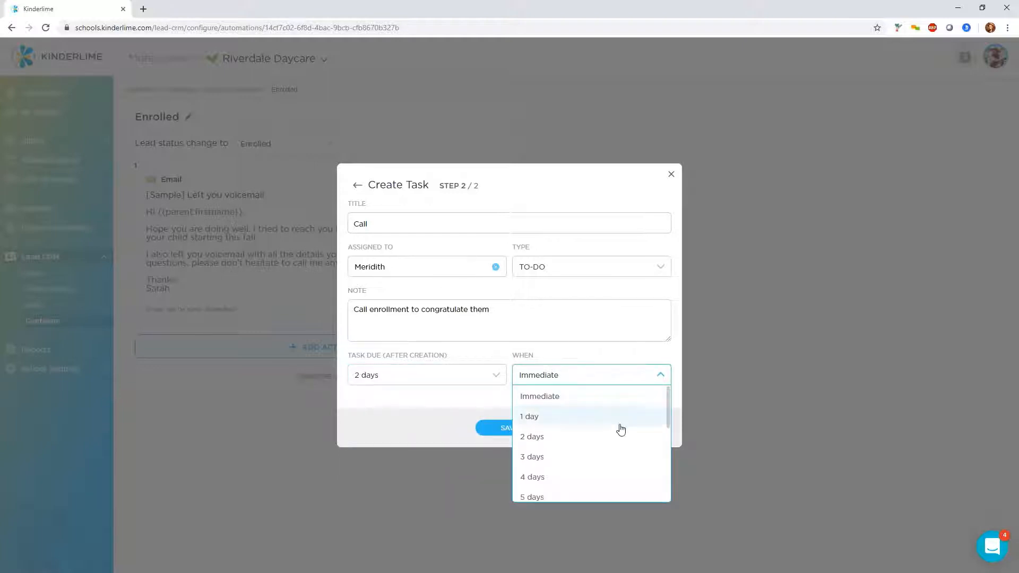
left_click(589, 399)
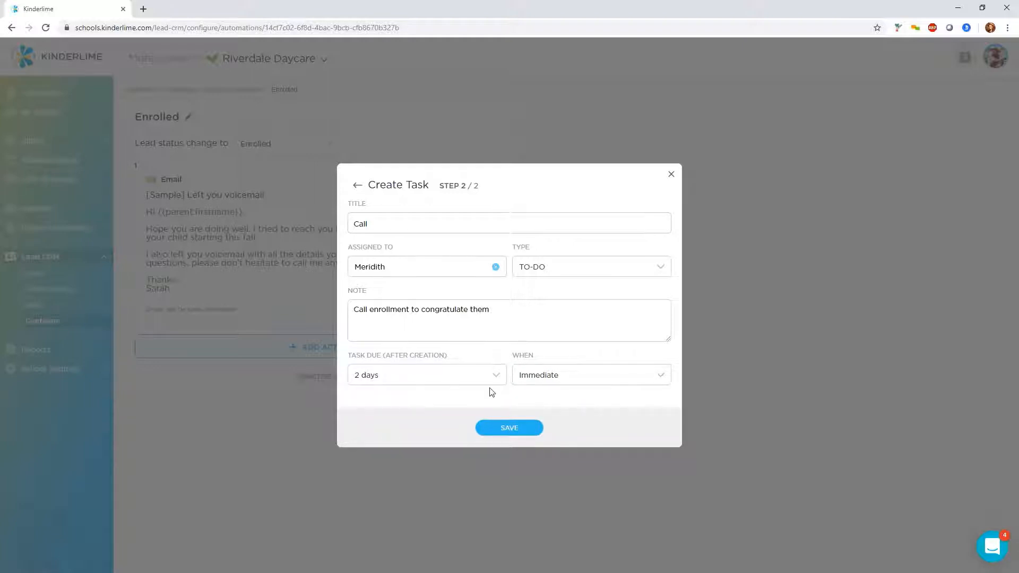
Save the task action and switch the Enrolled automation rule to Active, confirming the activation
left_click(517, 433)
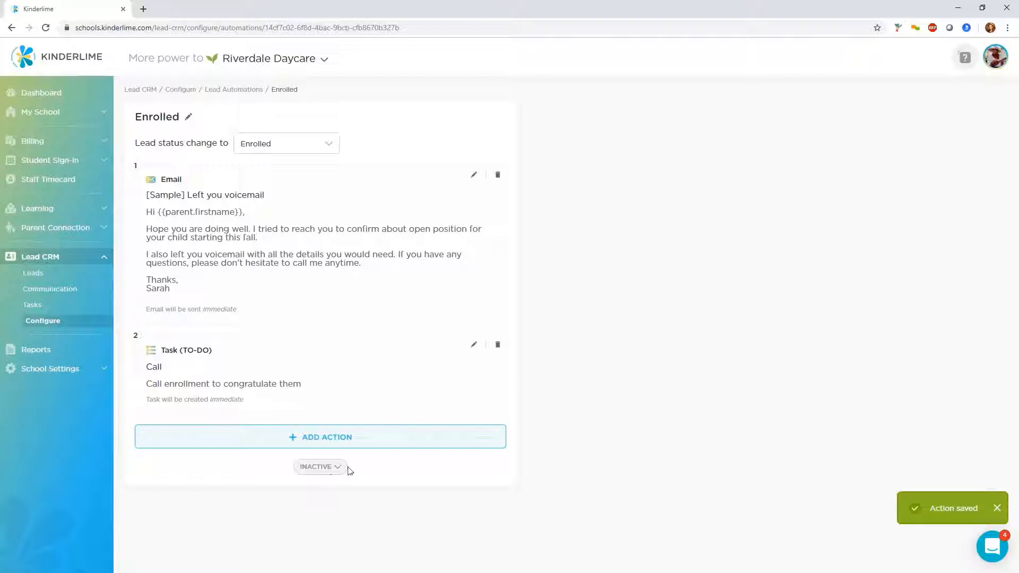
left_click(329, 467)
left_click_drag(329, 489, 486, 486)
left_click(338, 468)
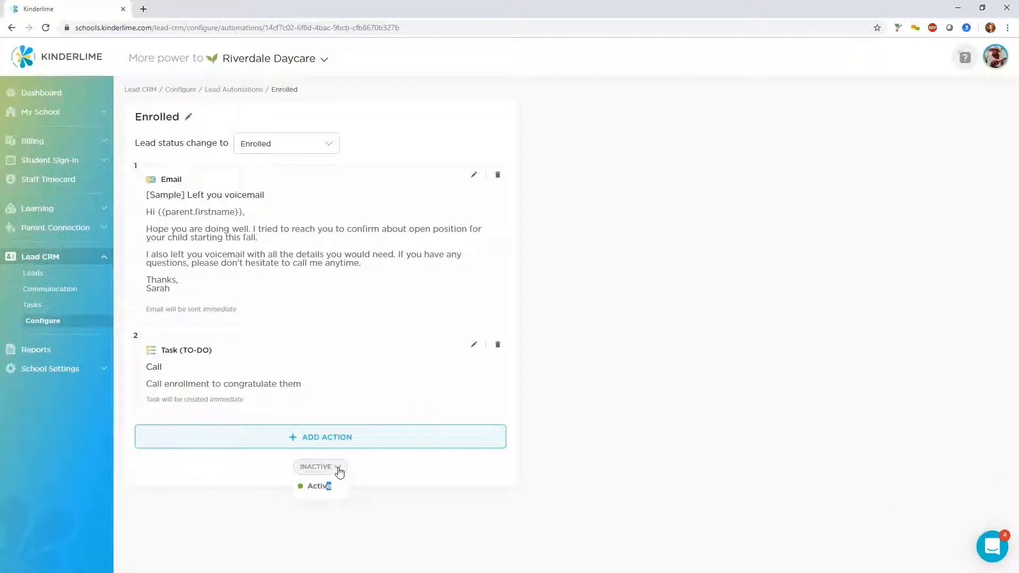
left_click(324, 487)
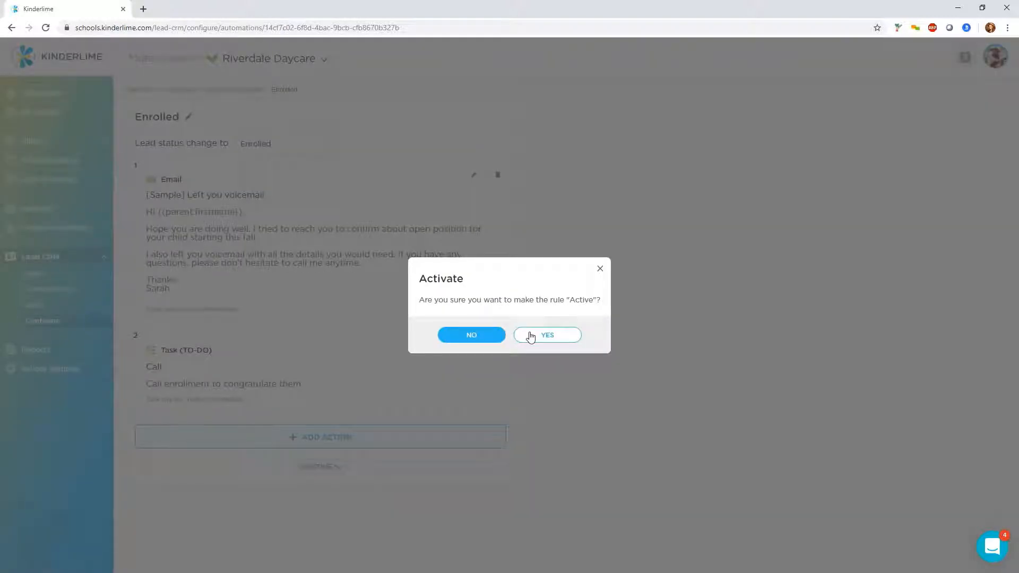
left_click(530, 336)
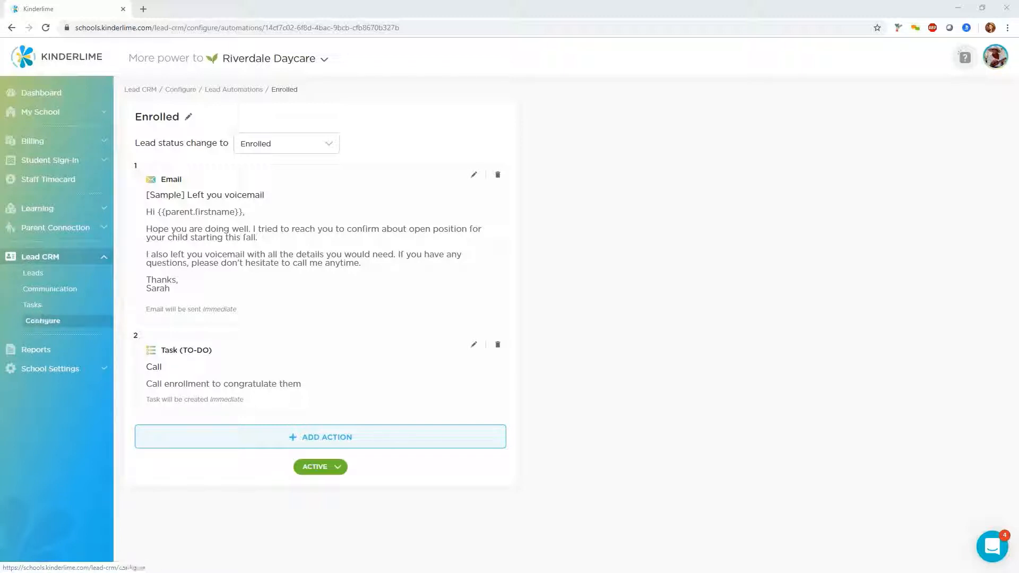
Open the Tasks list, clear its Open filter, and start a new task titled Call Test Test
left_click(29, 305)
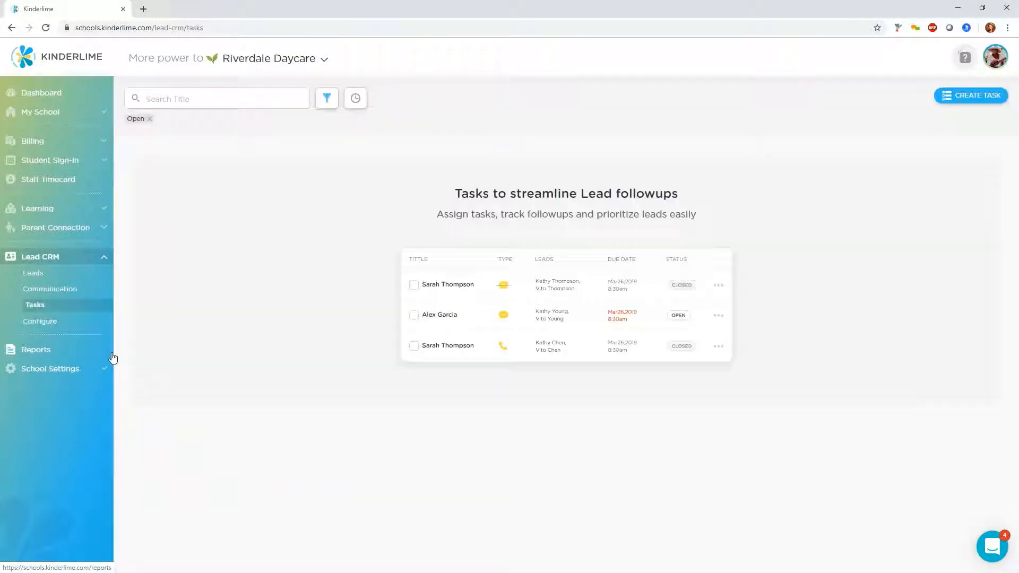
left_click(150, 119)
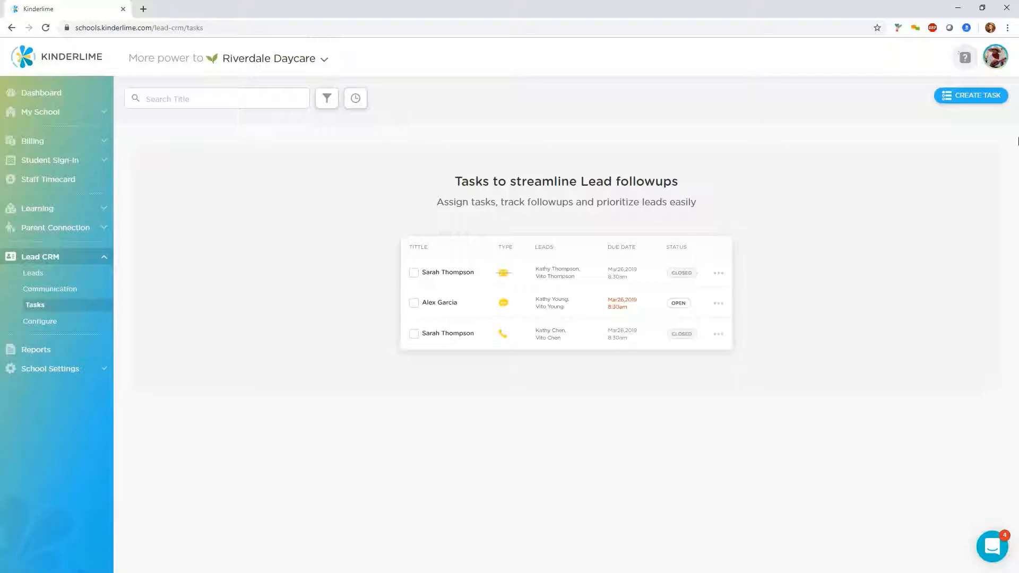
left_click(955, 97)
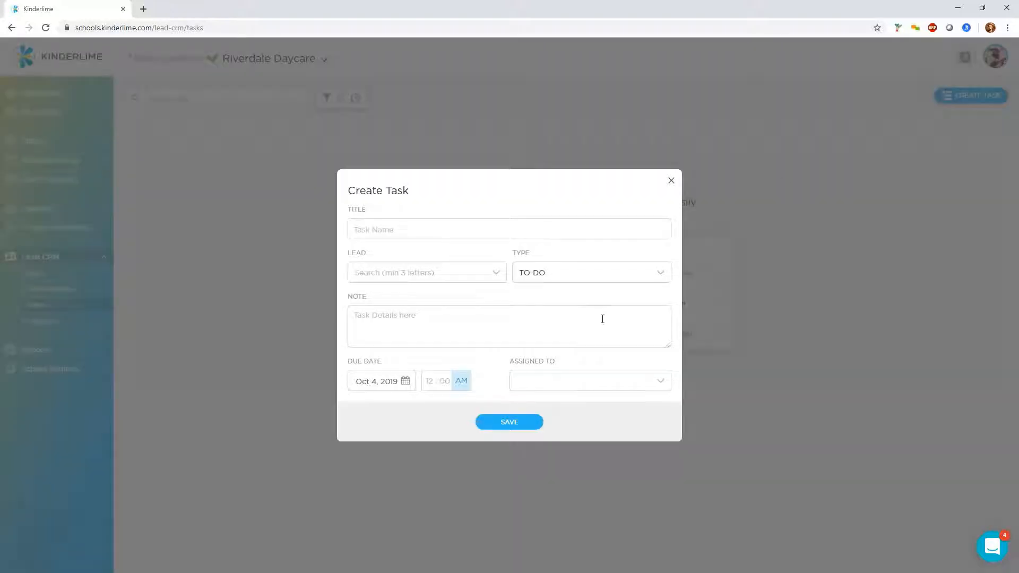
left_click(456, 225)
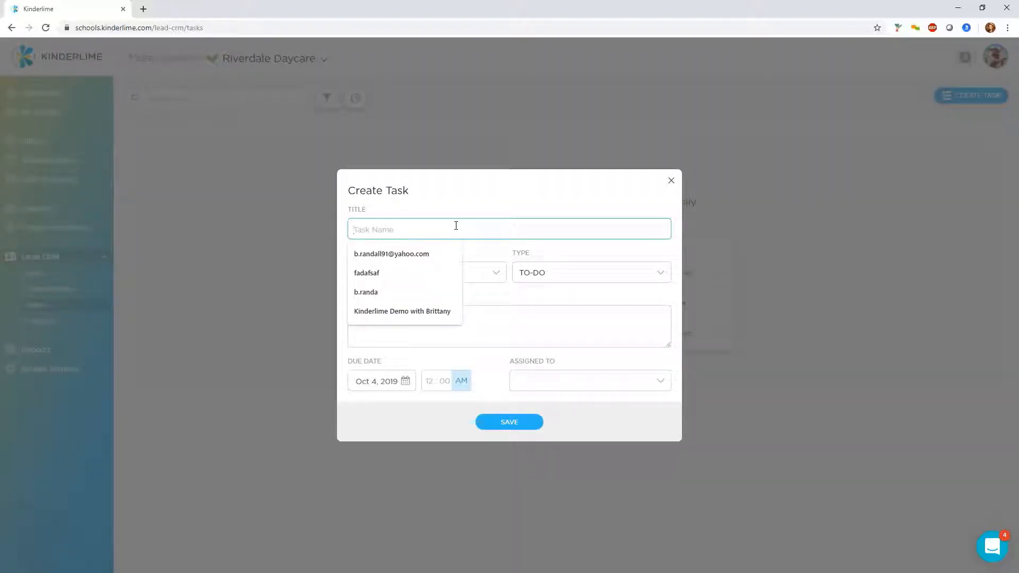
type("Call Test Test")
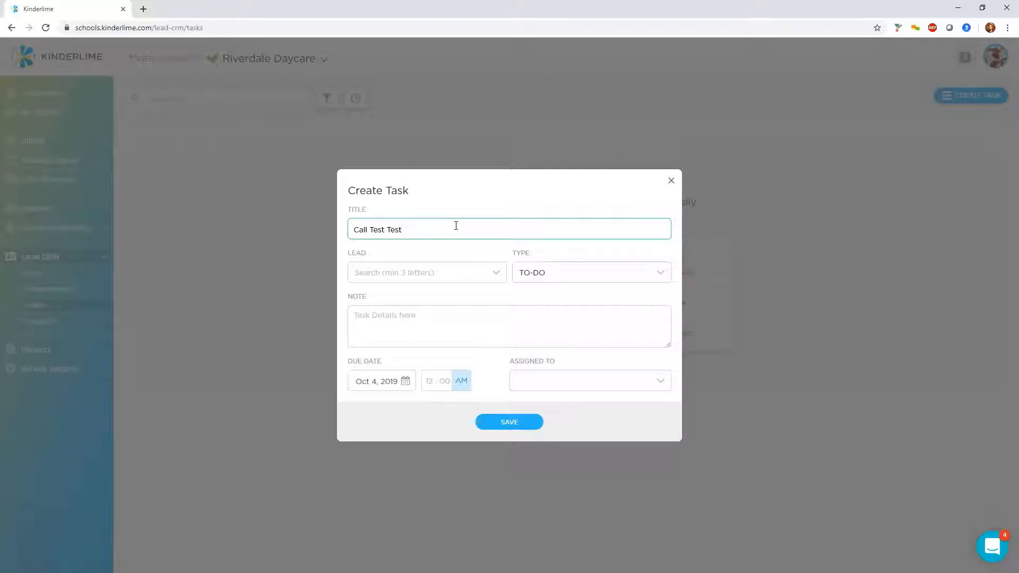
Link the task to the lead test test and set its type to Call
left_click(495, 275)
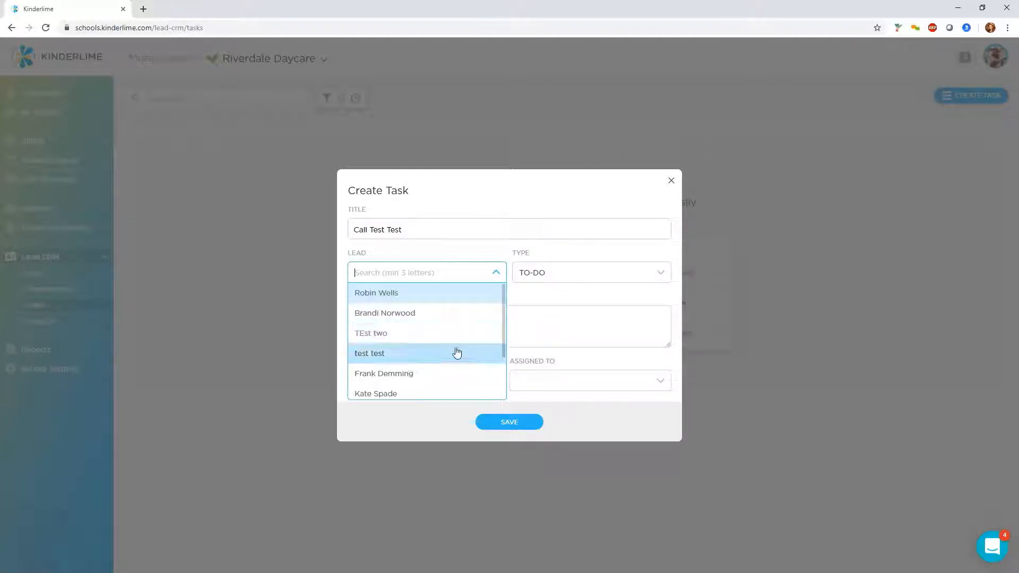
left_click(455, 353)
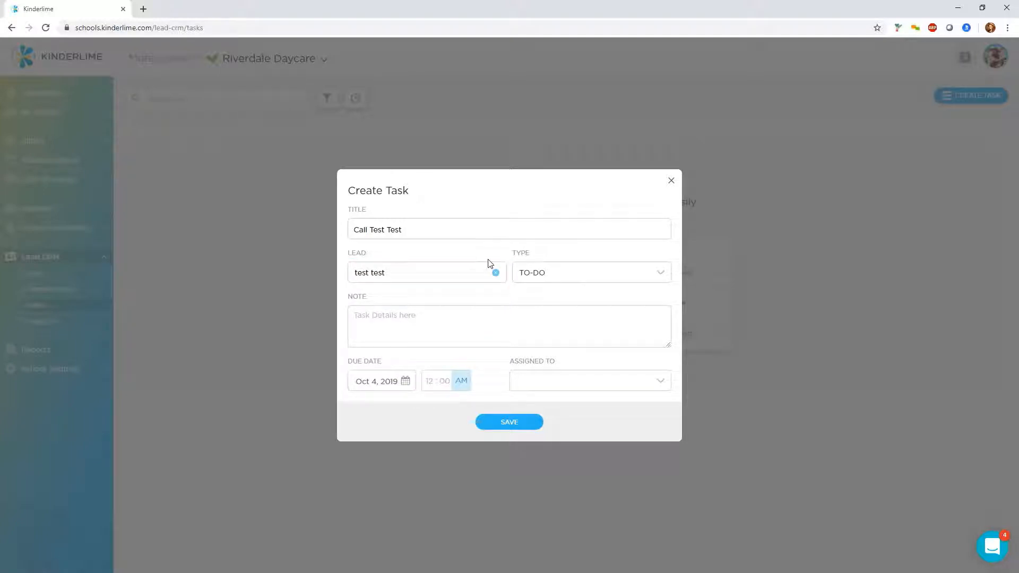
left_click(569, 274)
left_click(559, 300)
Enter the task note "Call test test to confirm enrollment"
left_click(518, 331)
type("Call test t")
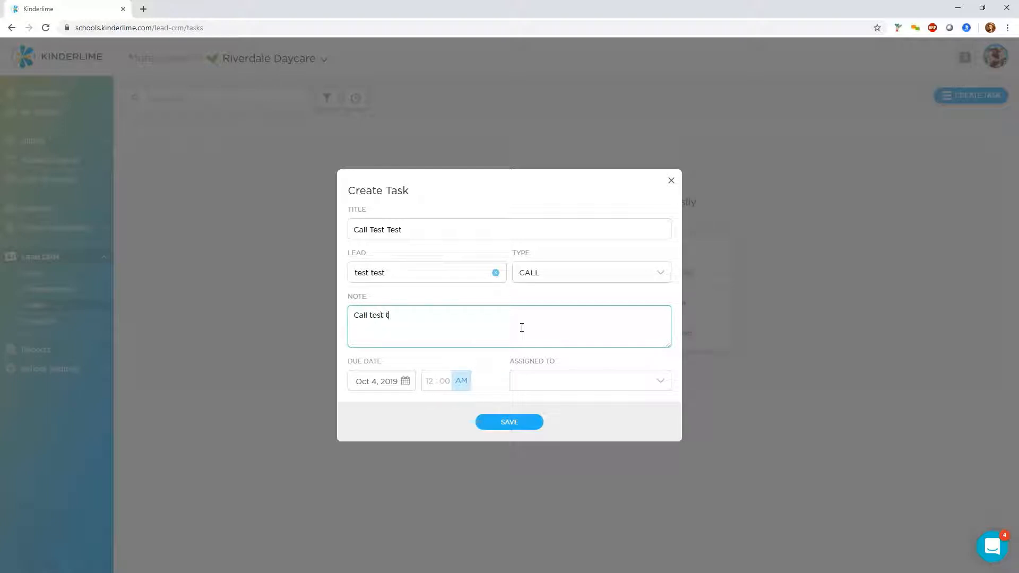
type("est to confirm enrollment")
Set the task's due date to Oct 11, 2019 at 06:00 PM
left_click(391, 382)
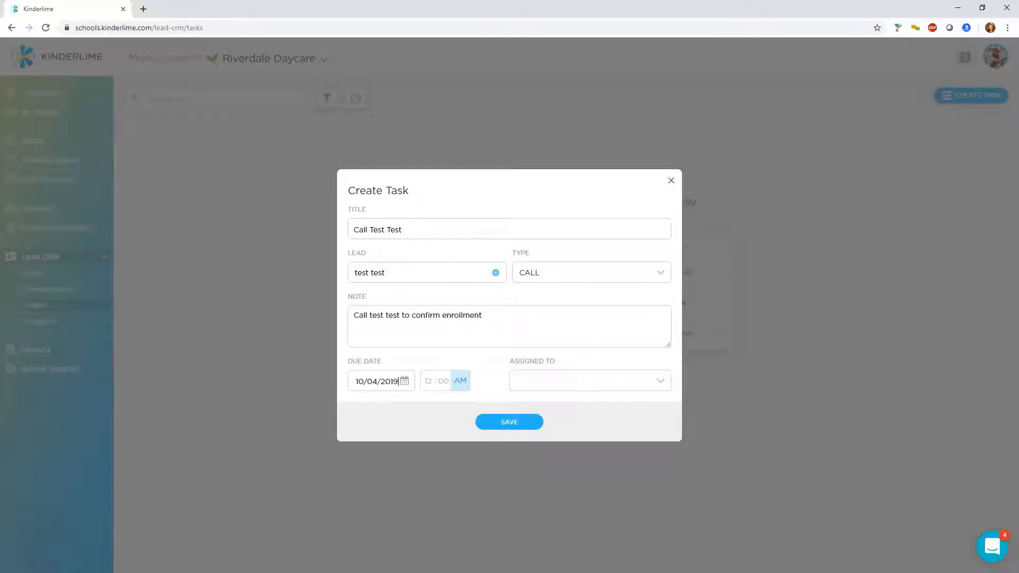
left_click(442, 463)
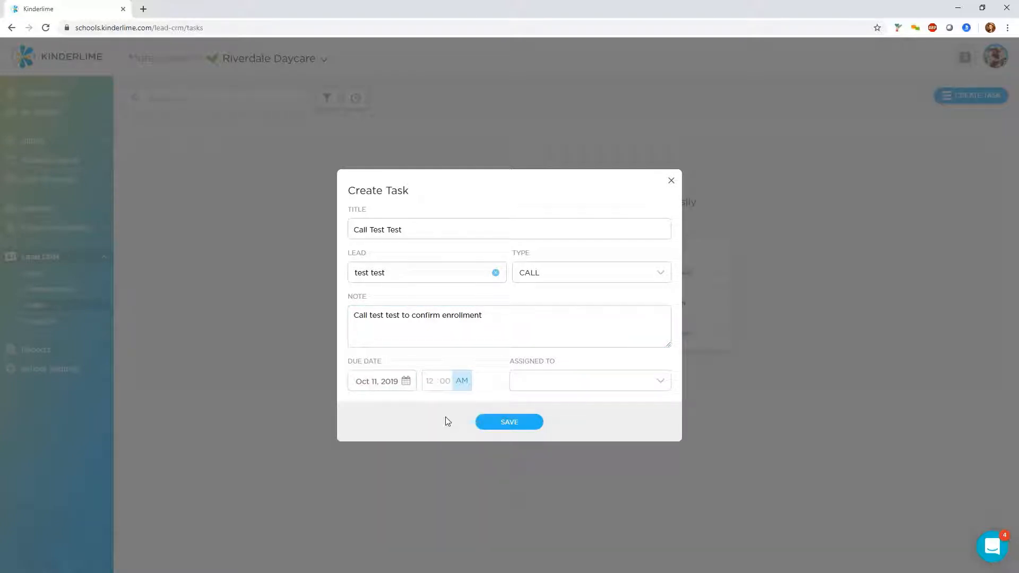
left_click(430, 389)
type("06")
left_click(448, 386)
type("00 PM")
left_click(468, 384)
Assign the task to Meridith and save it
left_click(556, 377)
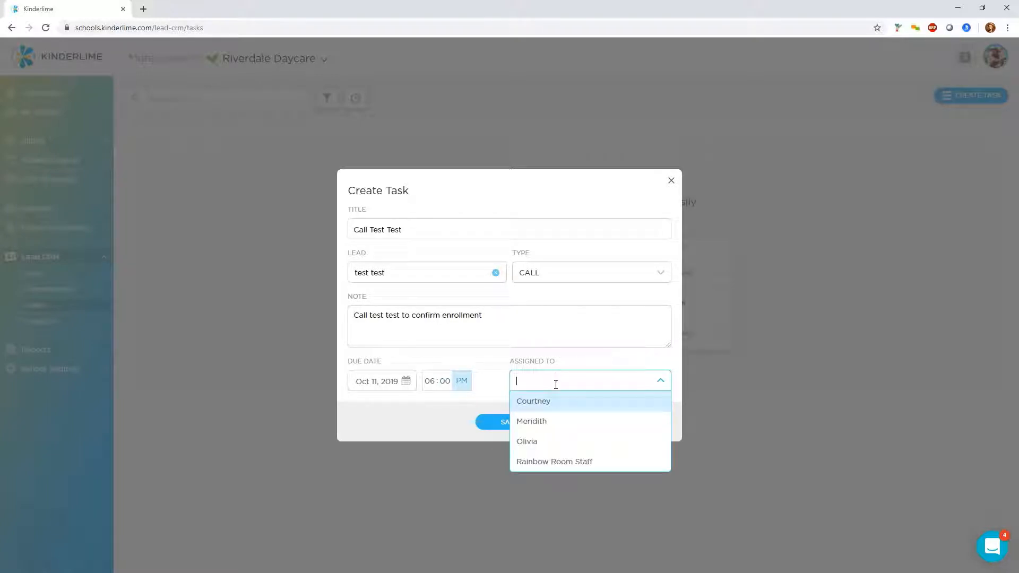
left_click(546, 421)
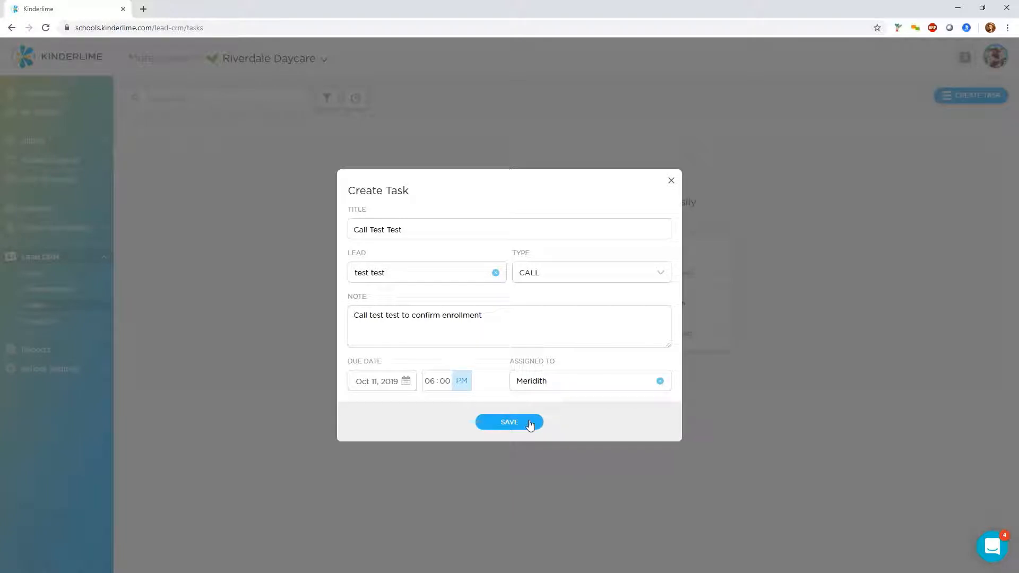
left_click(529, 423)
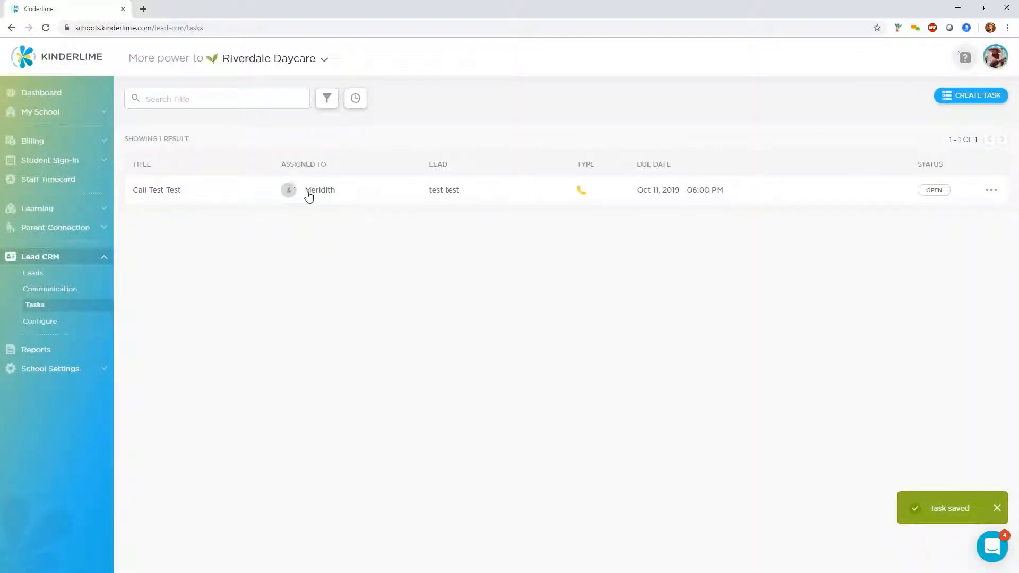
Examine the task filter options for status, assigned staff and task type
left_click(323, 106)
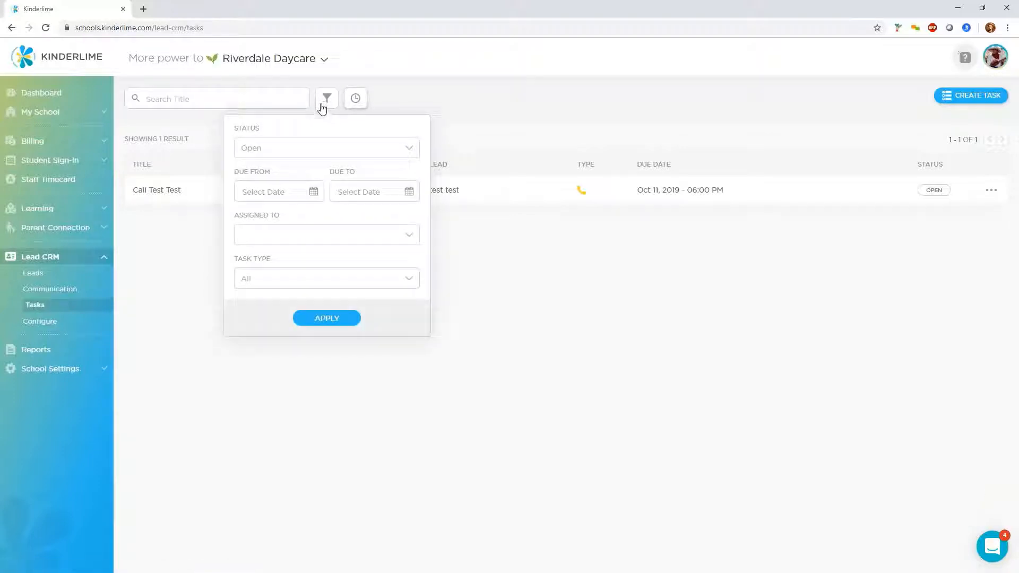
left_click(329, 154)
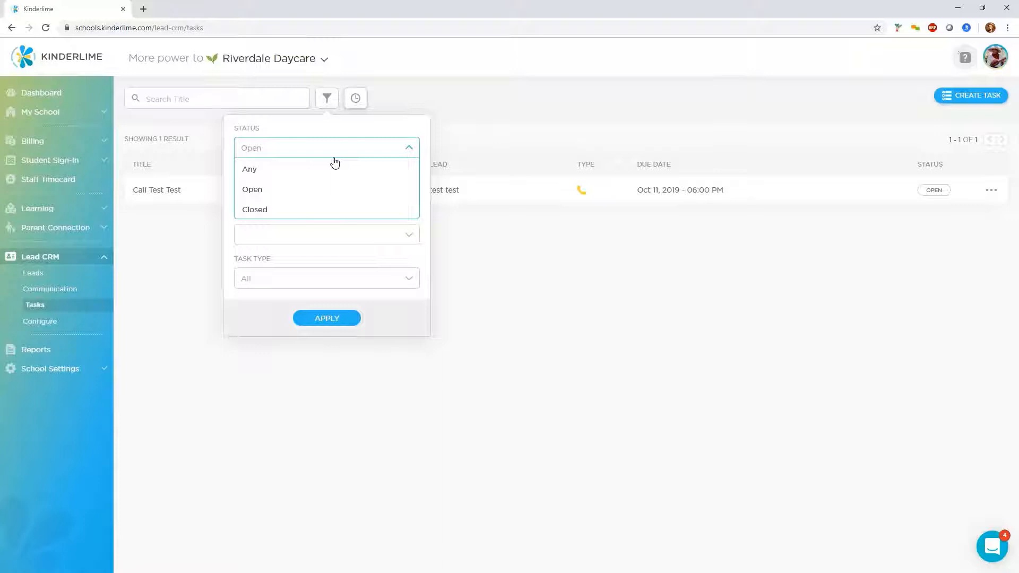
left_click(330, 190)
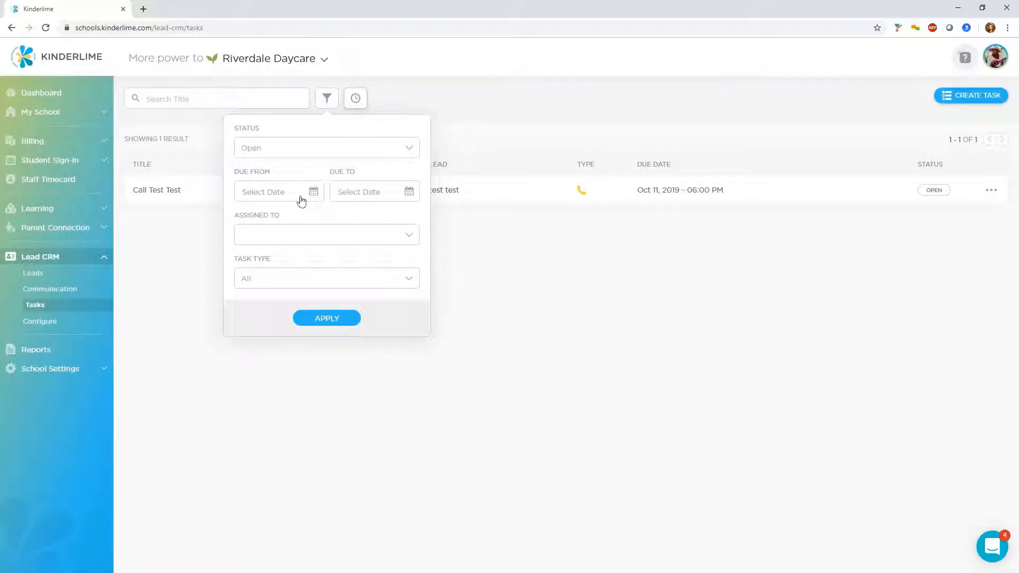
left_click(314, 235)
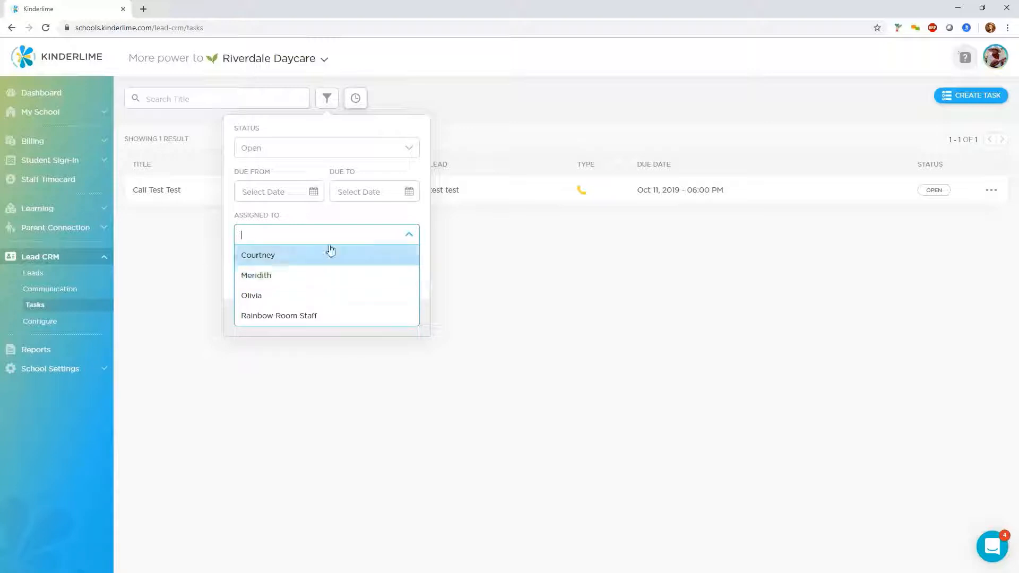
left_click(326, 221)
left_click(314, 287)
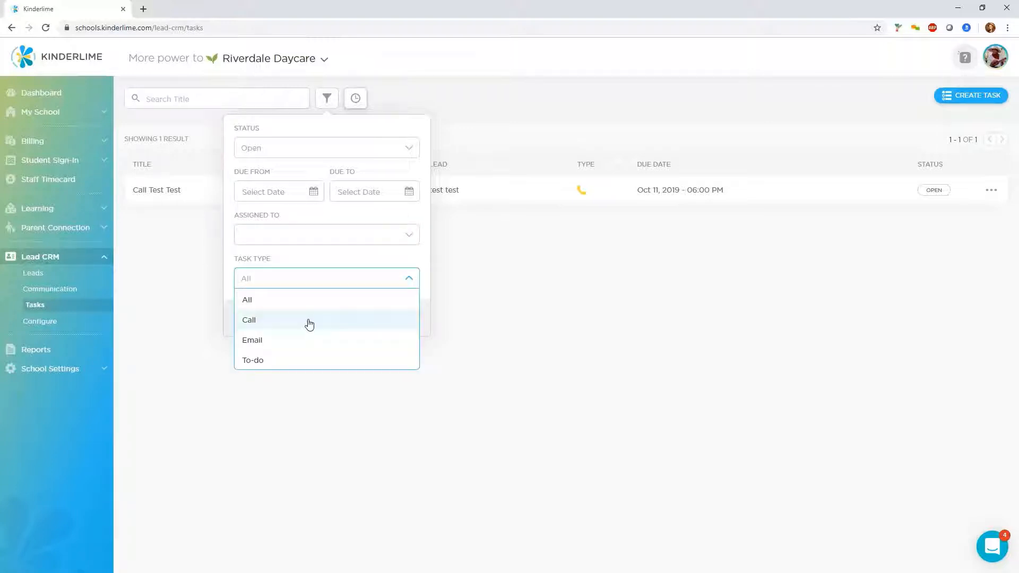
left_click(317, 266)
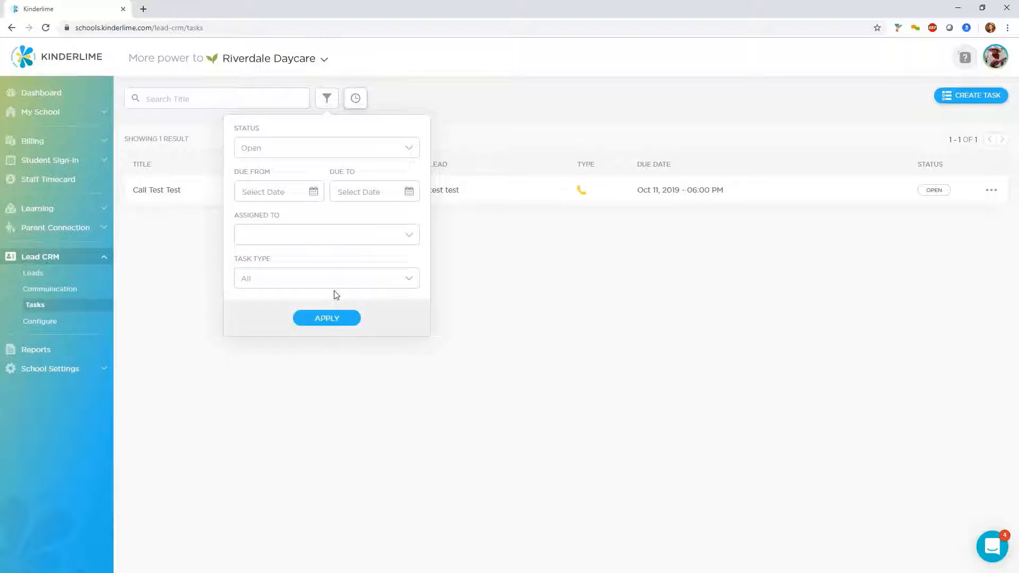
left_click(398, 104)
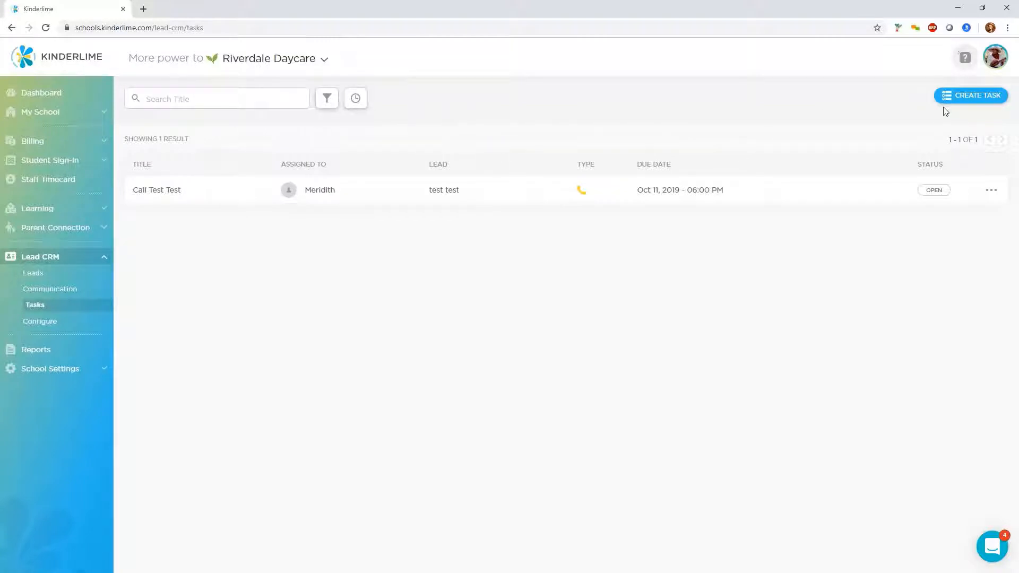
Review the task's row actions, then browse the Communication and Leads pages
left_click(988, 192)
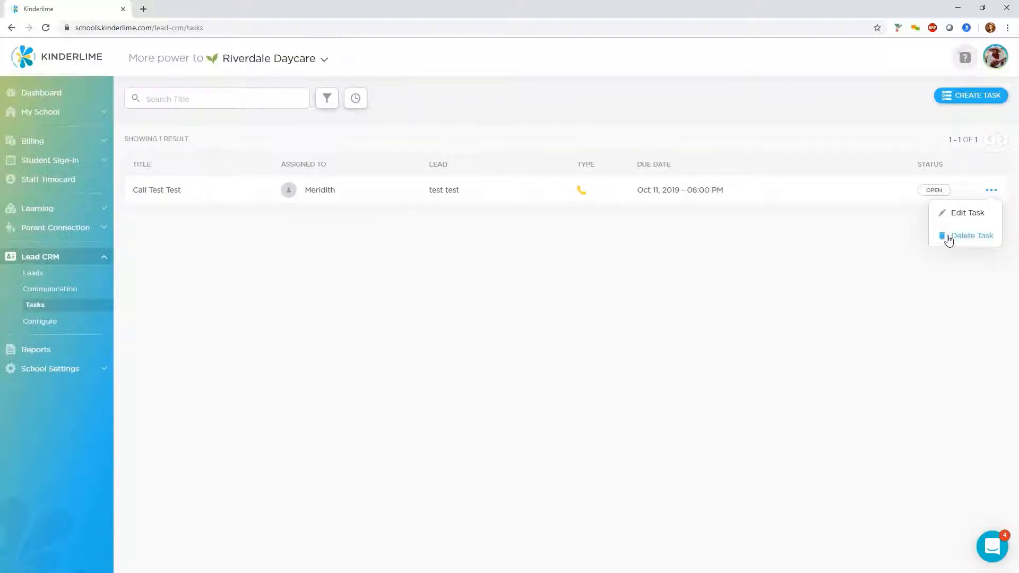
left_click(846, 250)
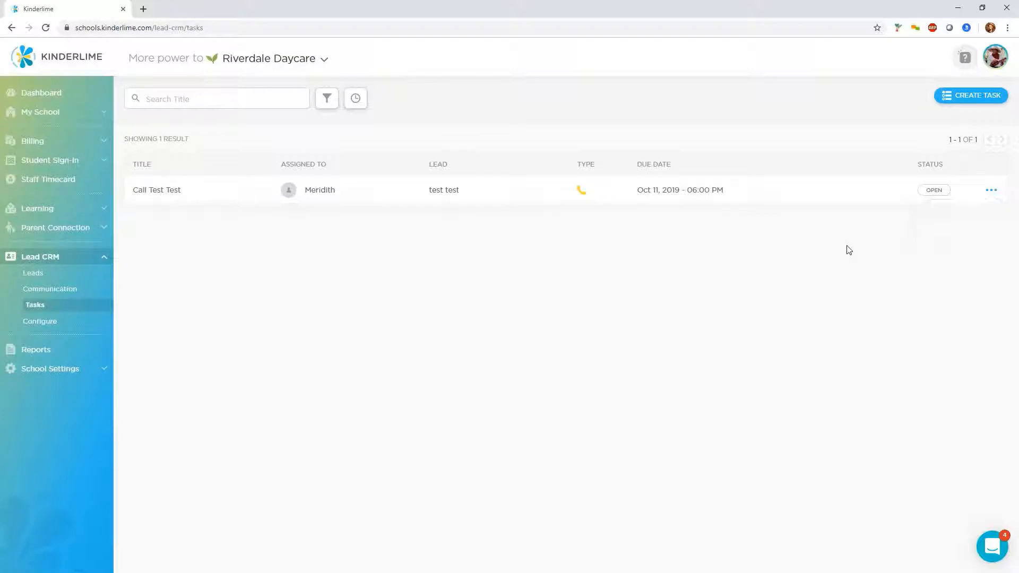
left_click(935, 195)
left_click(51, 292)
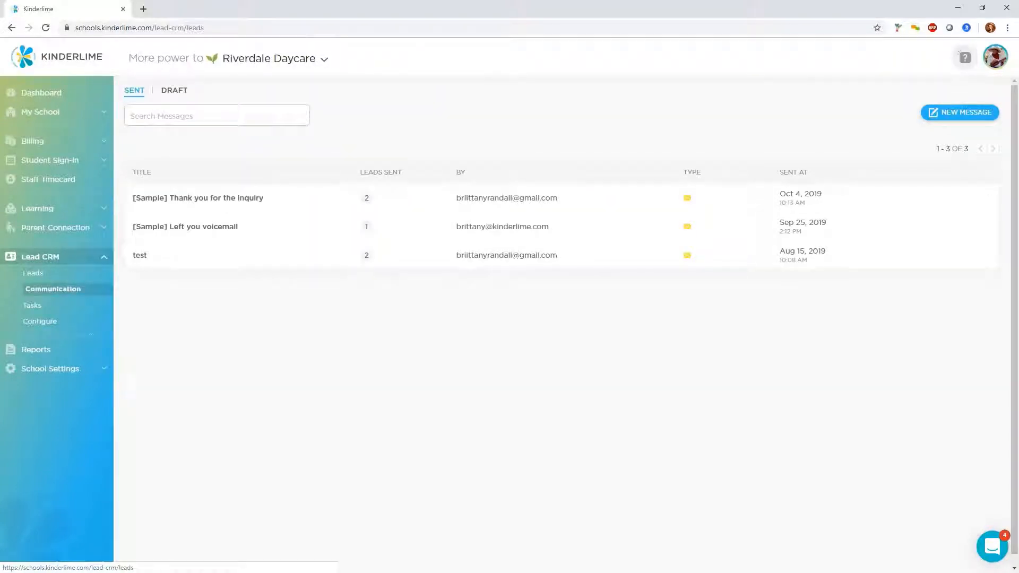
left_click(33, 273)
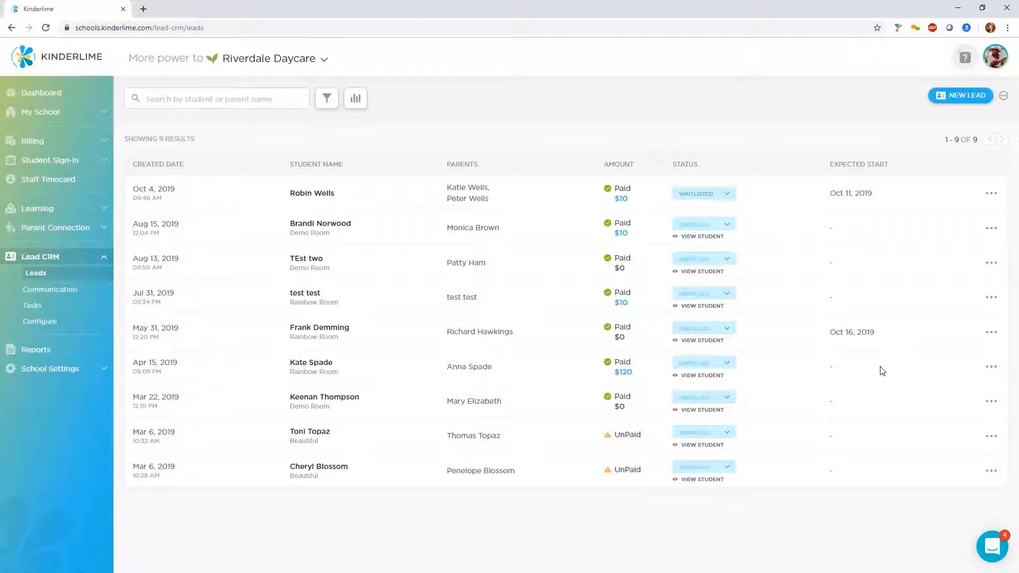
left_click(56, 116)
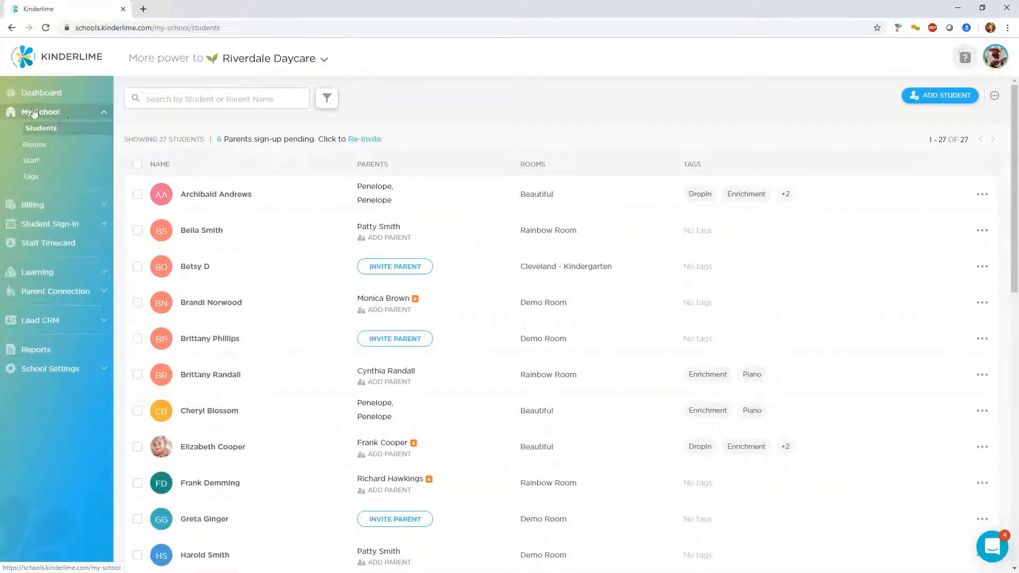
left_click(32, 161)
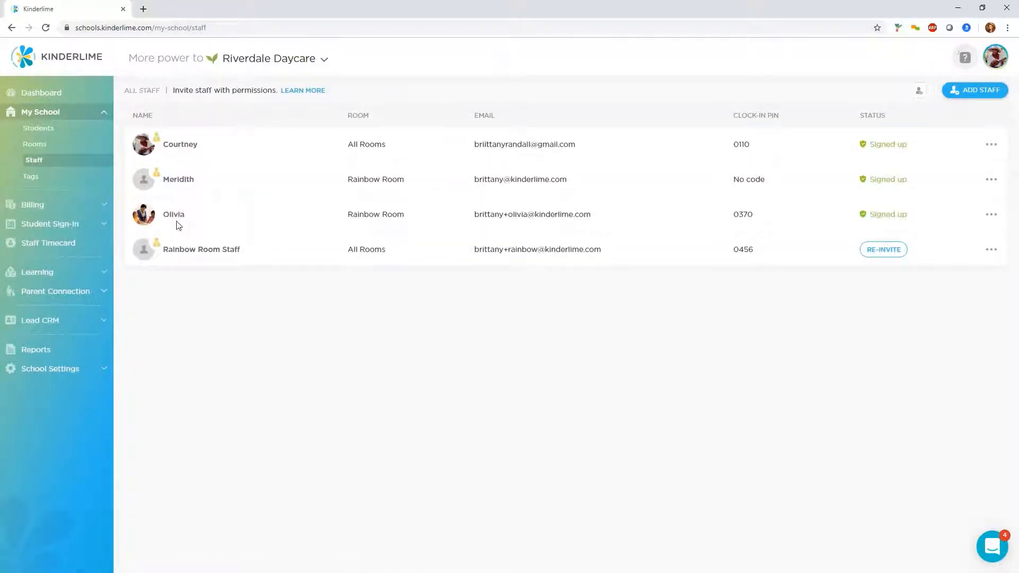
left_click(177, 182)
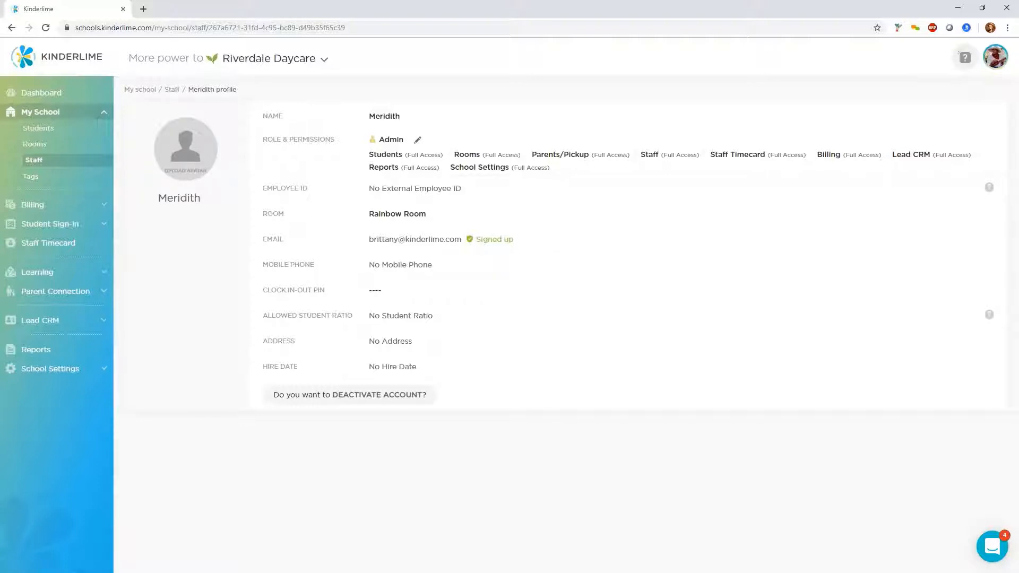
Set Meridith's permissions to Read for Students, Rooms and Parents/Pickup and No Access for School Settings, then save
left_click(417, 141)
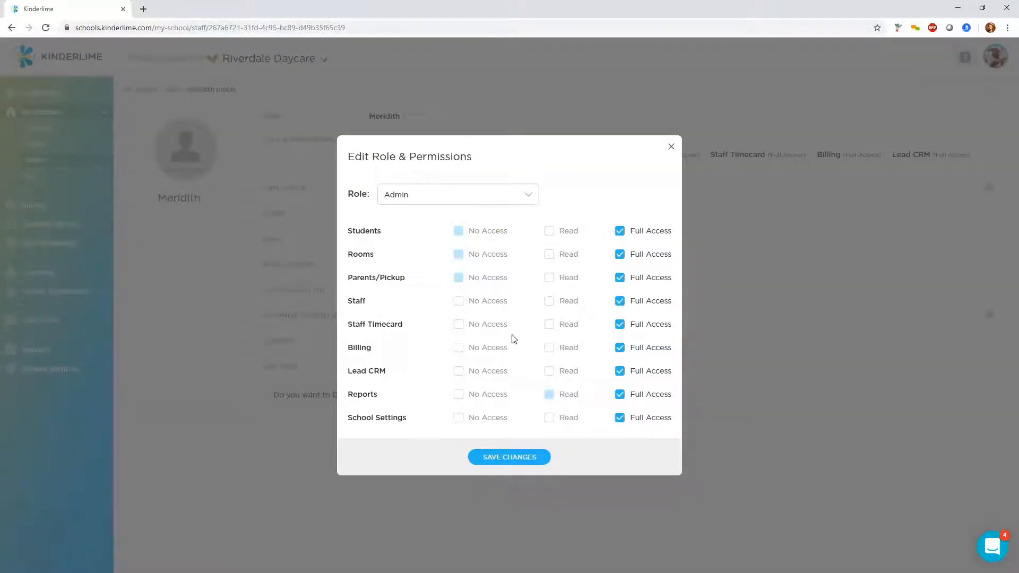
left_click(459, 419)
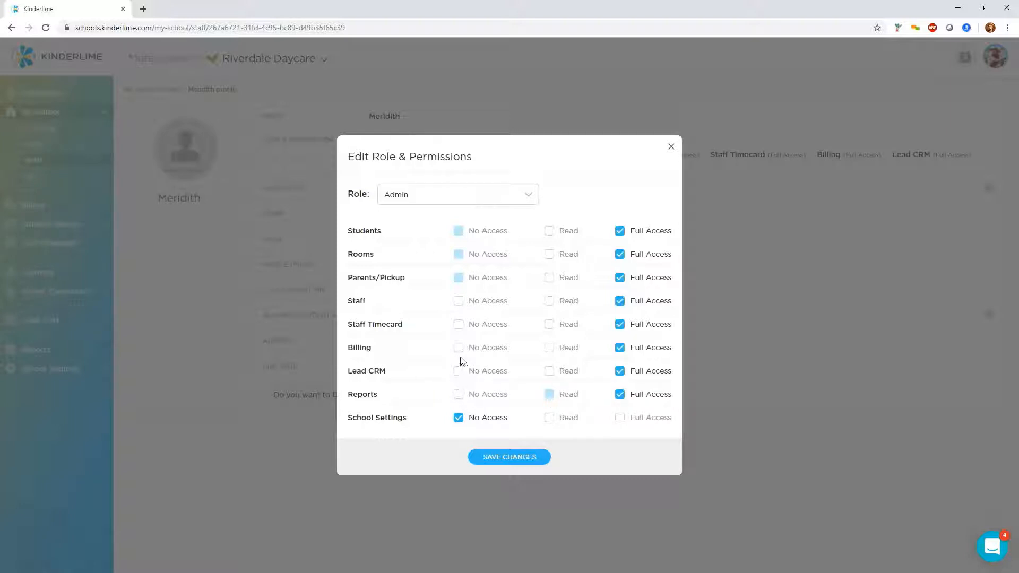
left_click(457, 303)
left_click(629, 302)
left_click(549, 231)
left_click(549, 254)
left_click(549, 278)
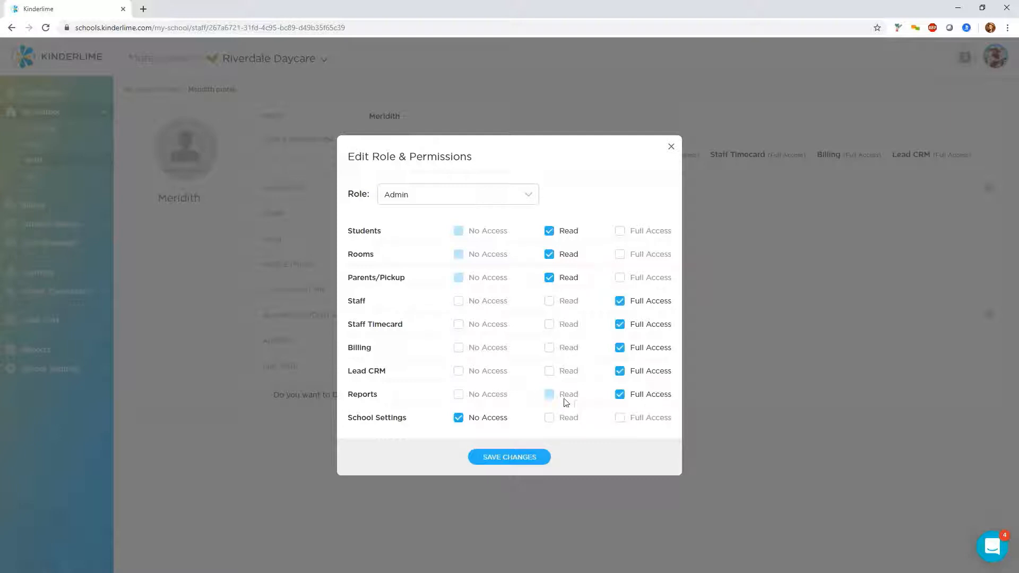
left_click(509, 458)
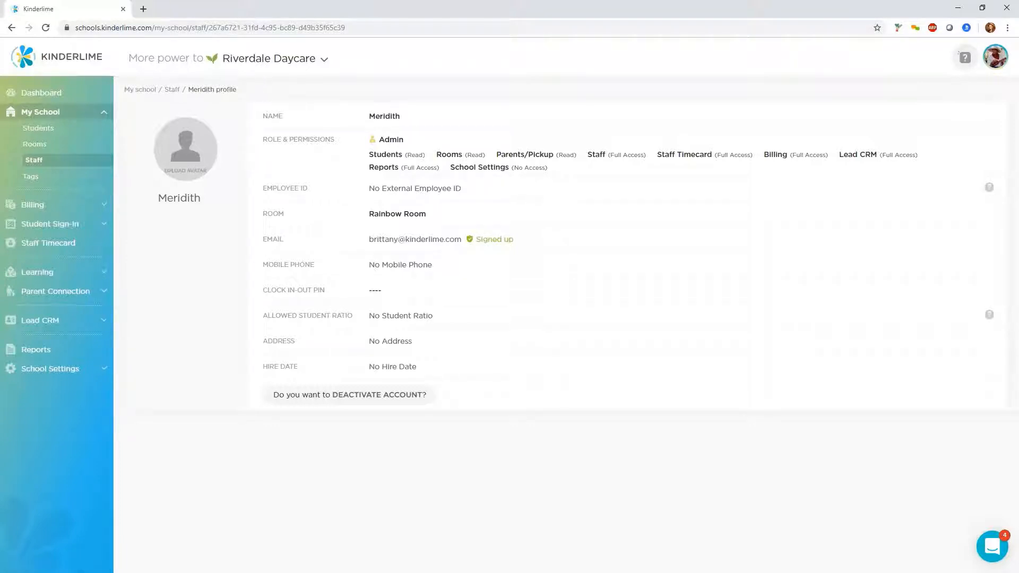
Open the Lead CRM report from Reports, review its date range and status filter options, then close it
left_click(37, 351)
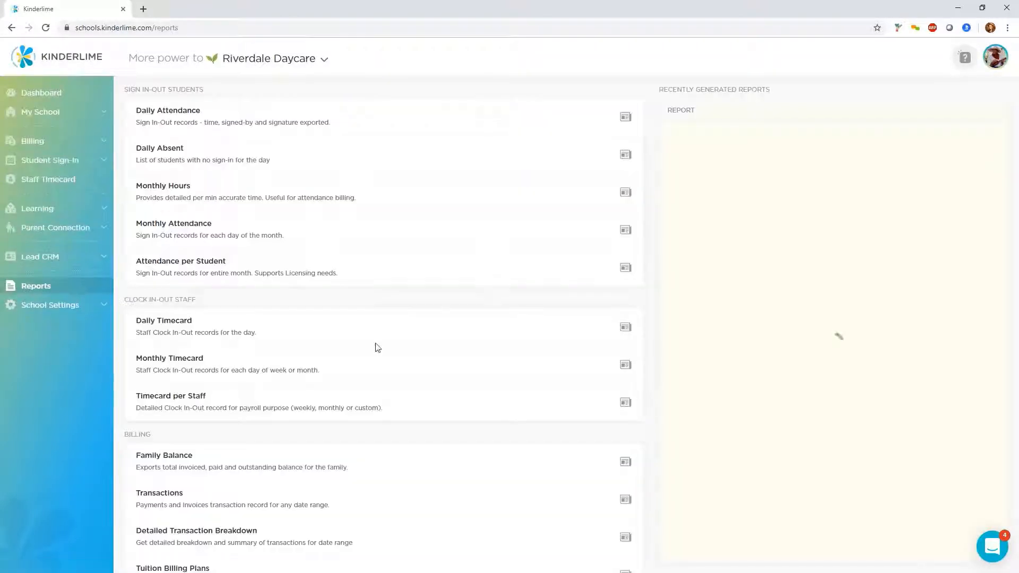
scroll(420, 335, "down", 7)
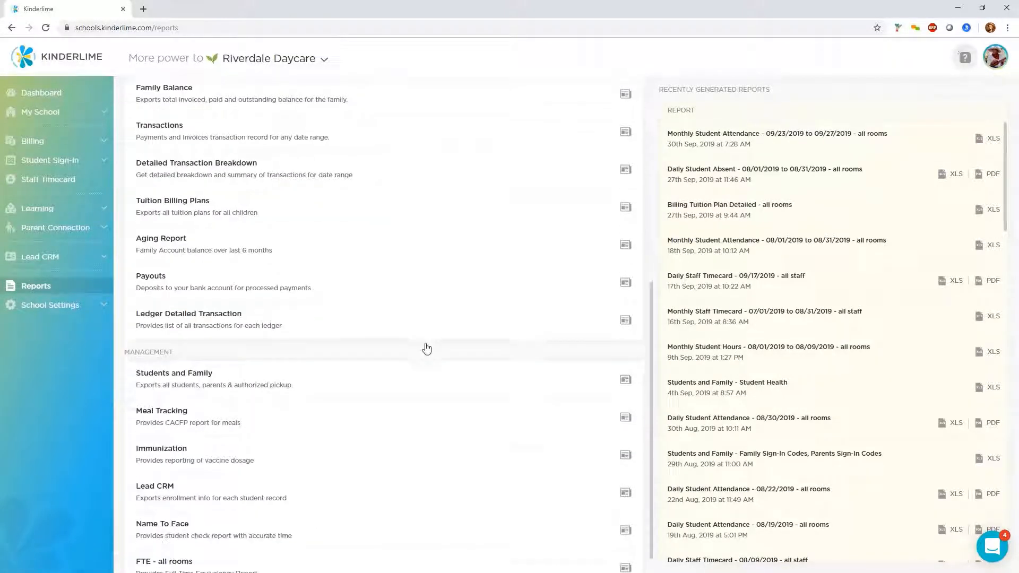
left_click(625, 469)
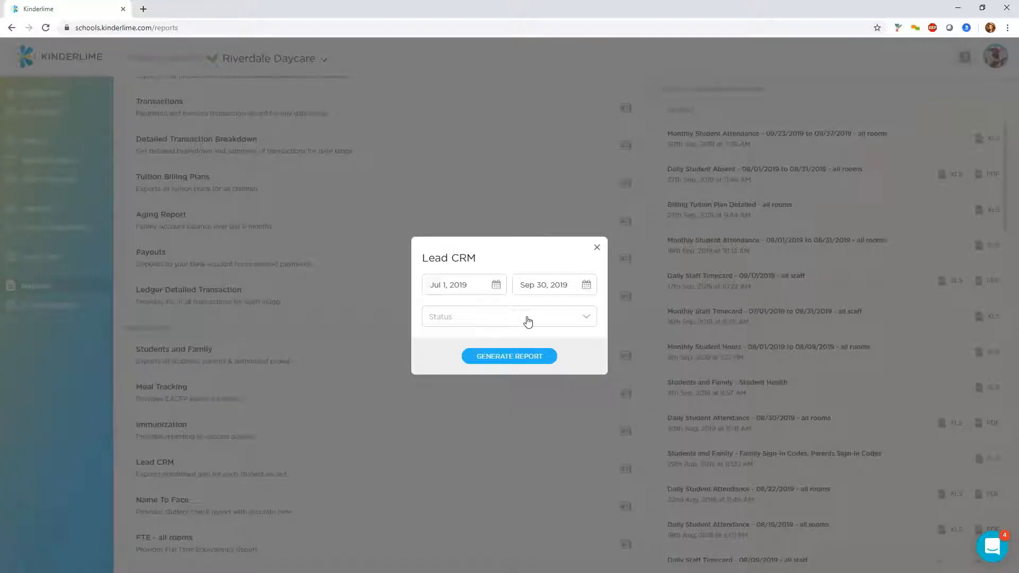
left_click(527, 320)
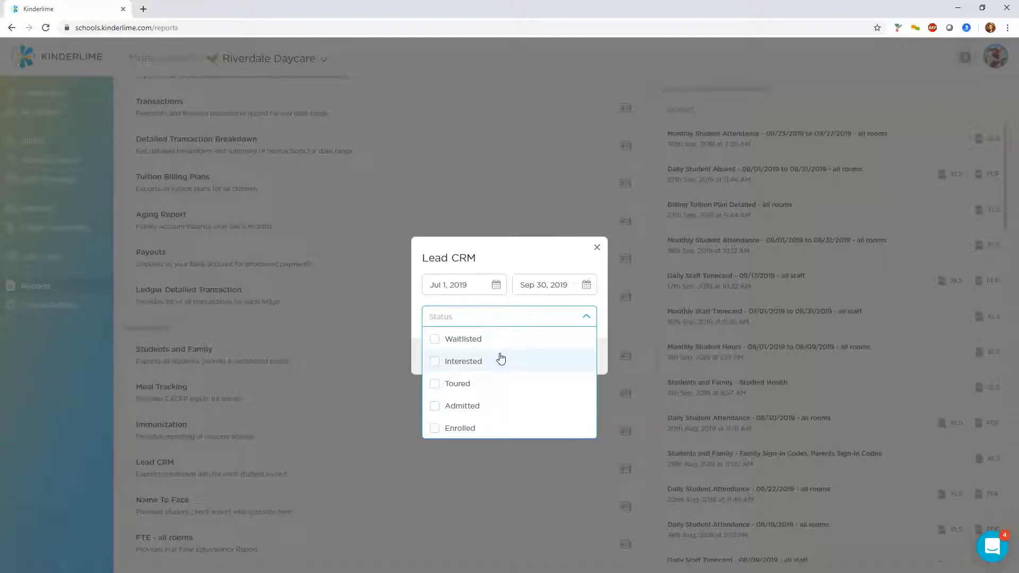
left_click(597, 249)
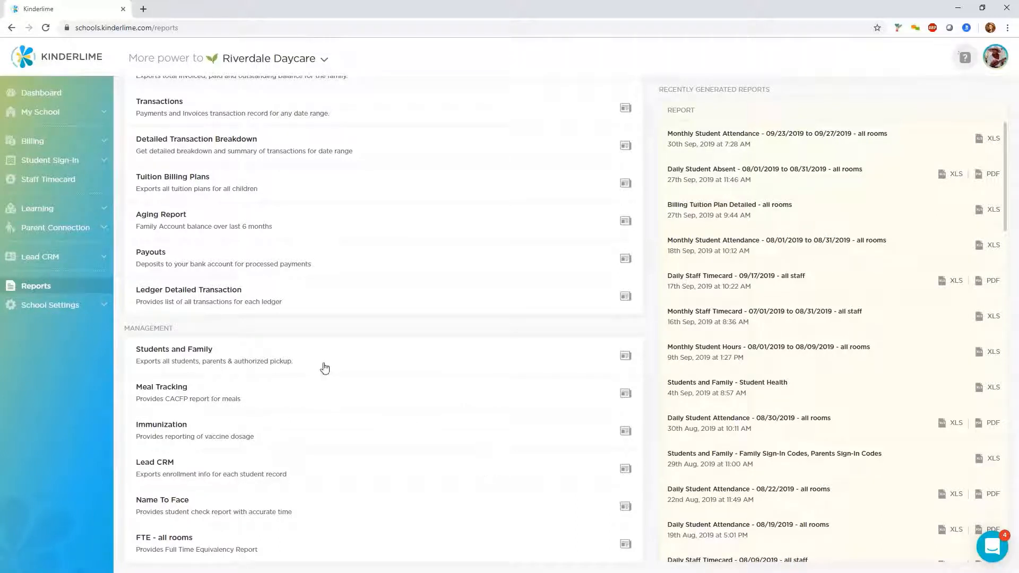
Browse the Lead CRM leads list and the newsletter composer under Parent Connection, then return to Leads
left_click(32, 260)
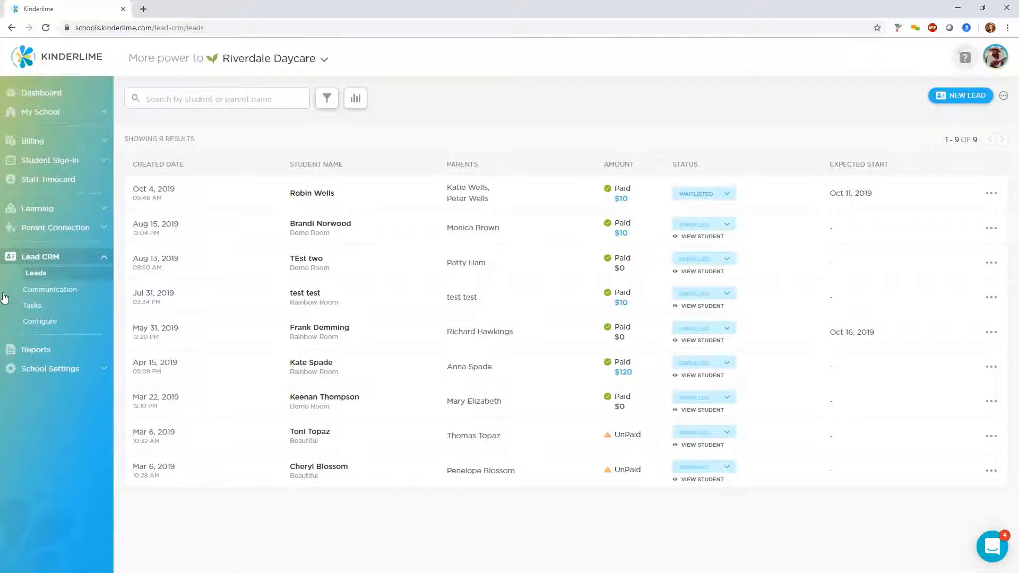
left_click(58, 234)
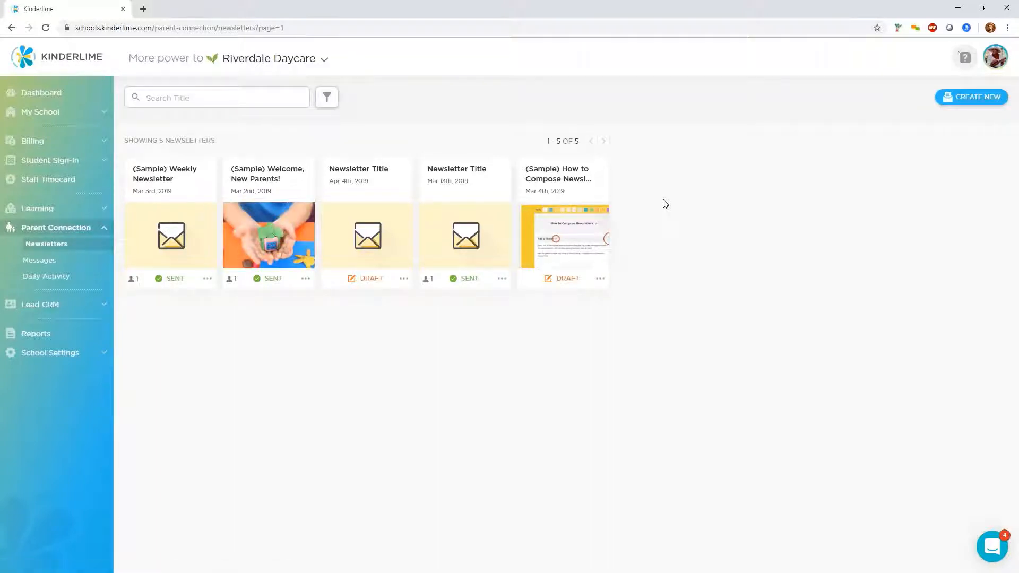
left_click(959, 104)
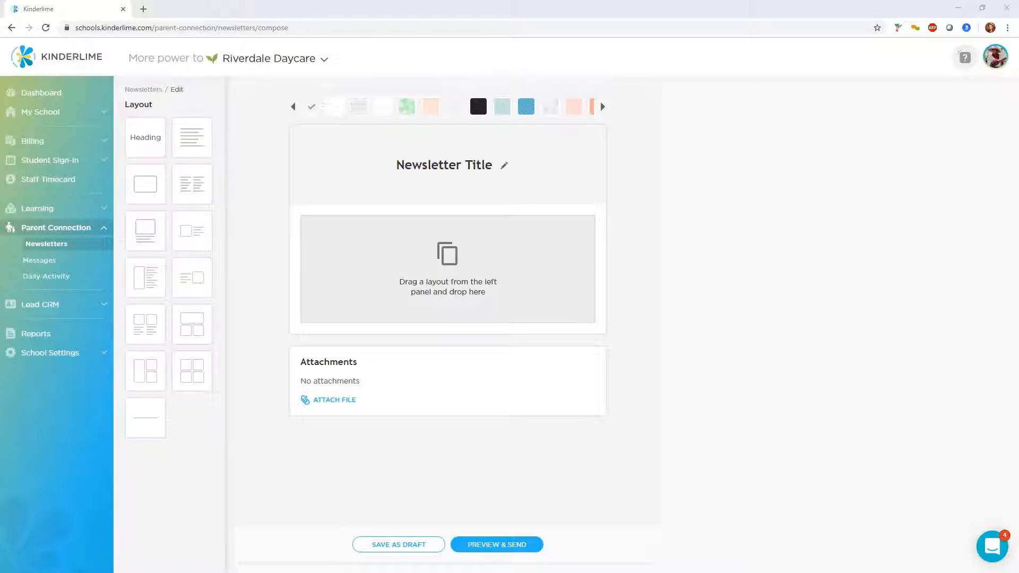
left_click(43, 307)
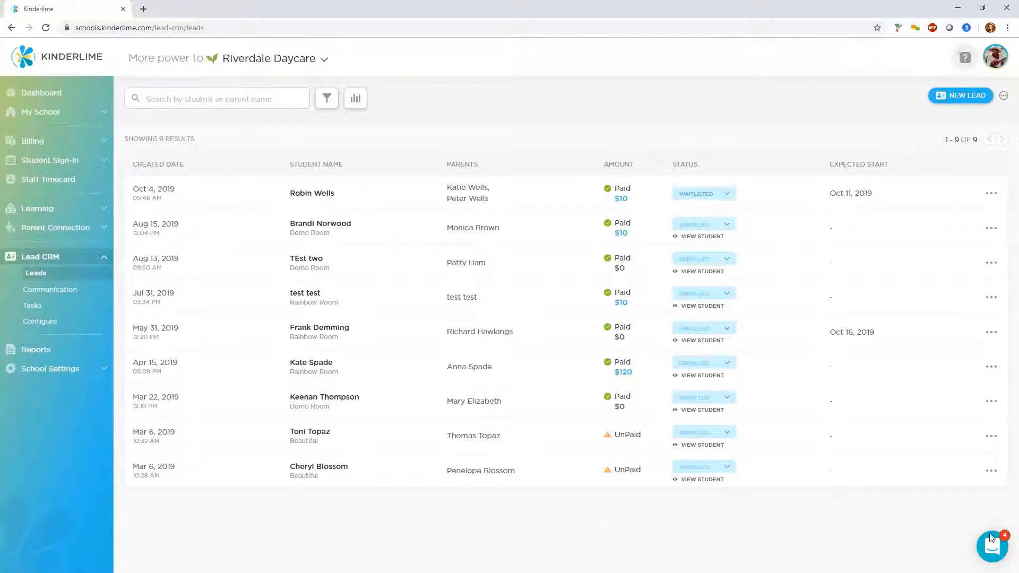
Open the support chat messenger, then close it
left_click(990, 552)
left_click(993, 556)
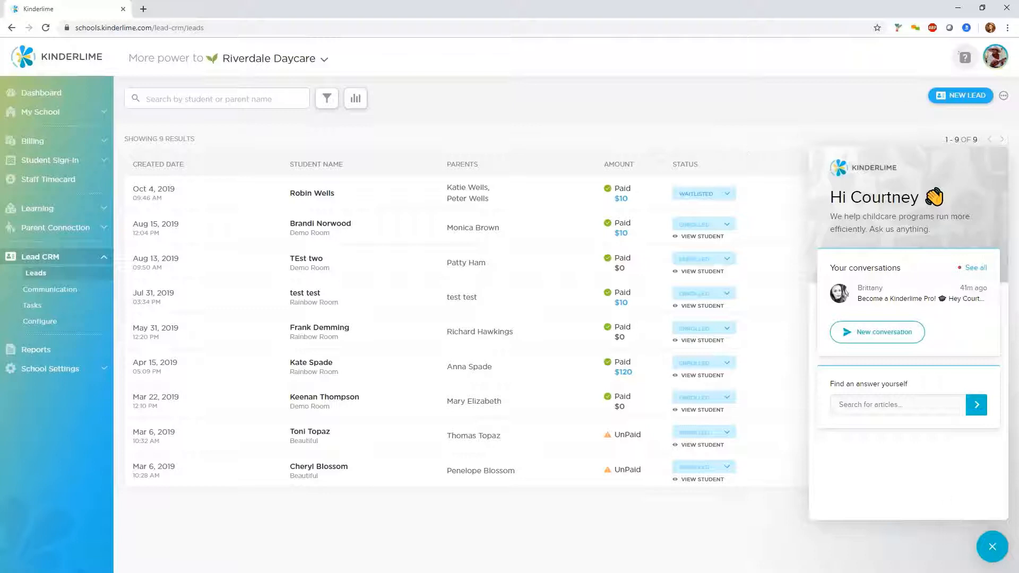
key("Escape")
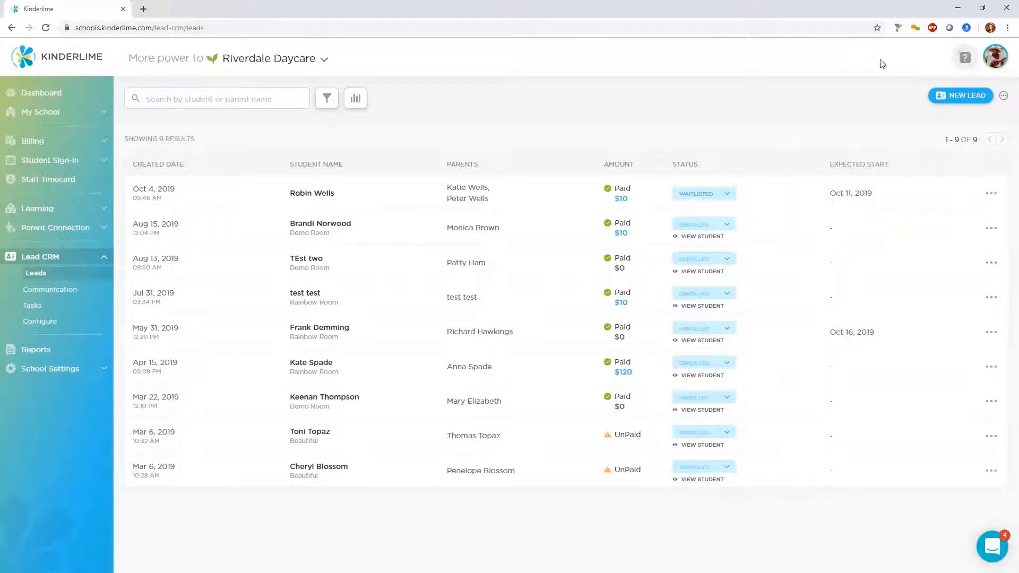
Open the Help Center, browse its article collections, then open the Kinderlime YouTube channel in a new tab
left_click(960, 58)
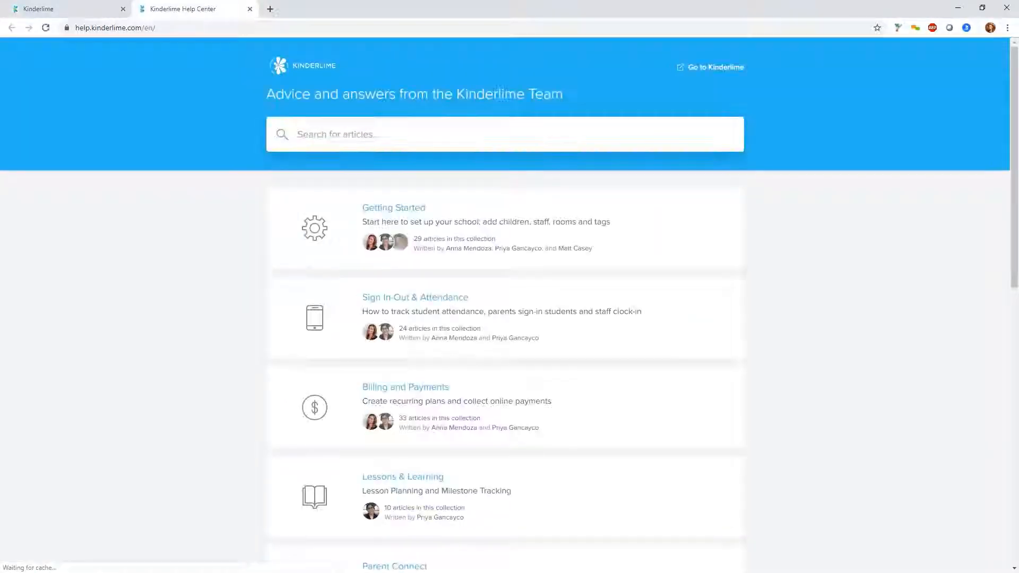
scroll(273, 245, "down", 1)
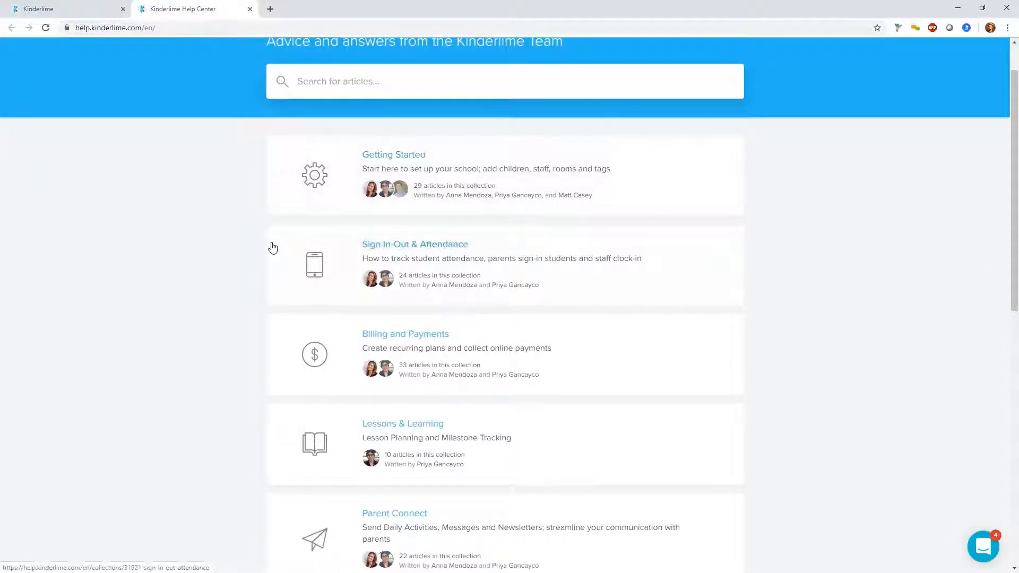
scroll(271, 246, "down", 2)
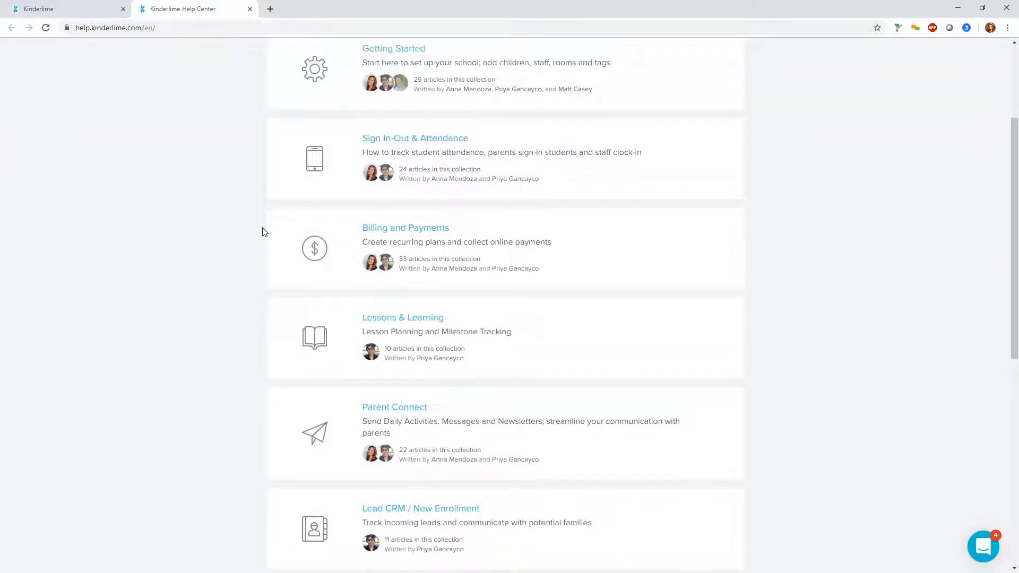
scroll(291, 263, "down", 4)
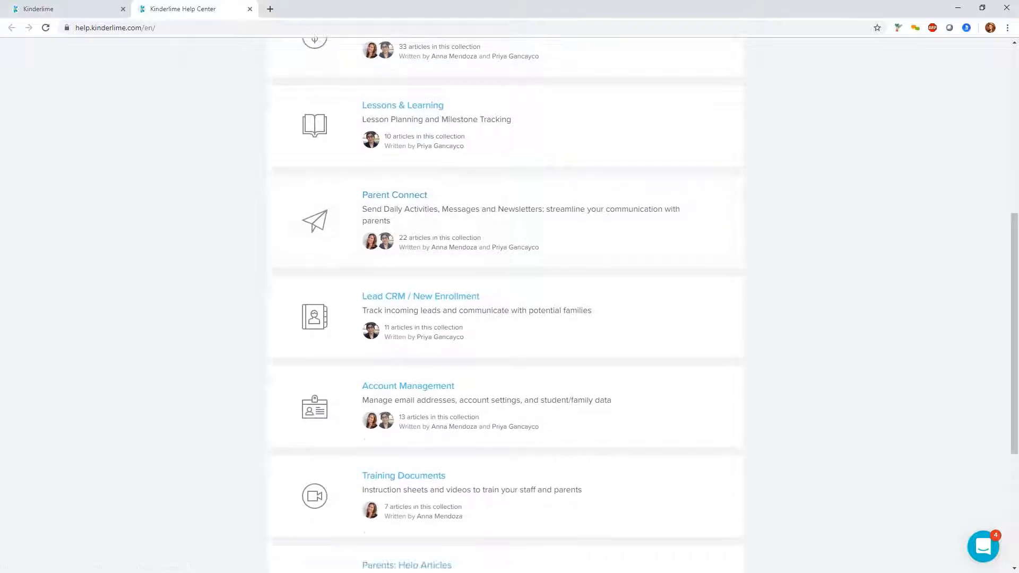
scroll(286, 277, "down", 2)
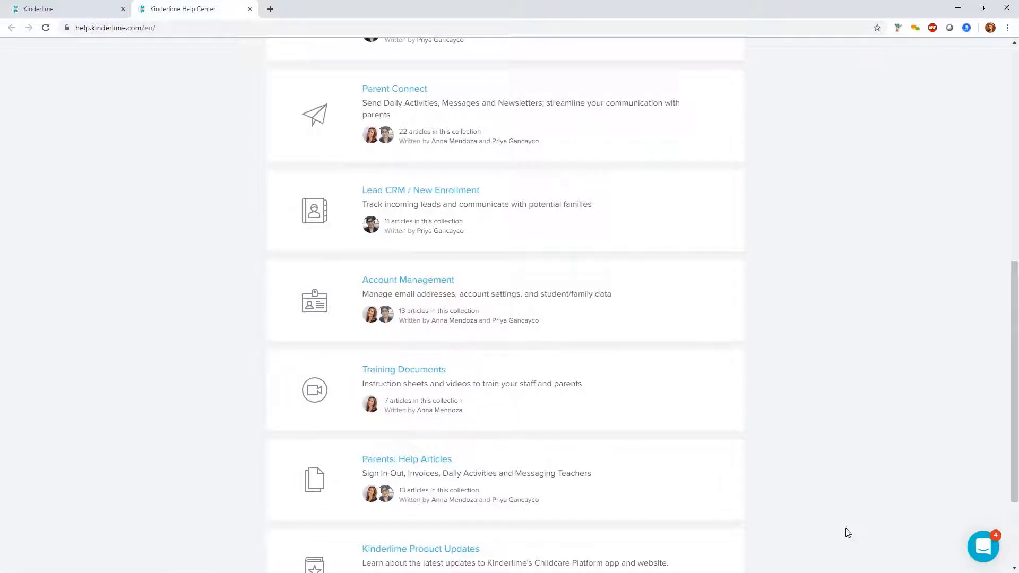
scroll(518, 429, "up", 8)
scroll(517, 428, "up", 1)
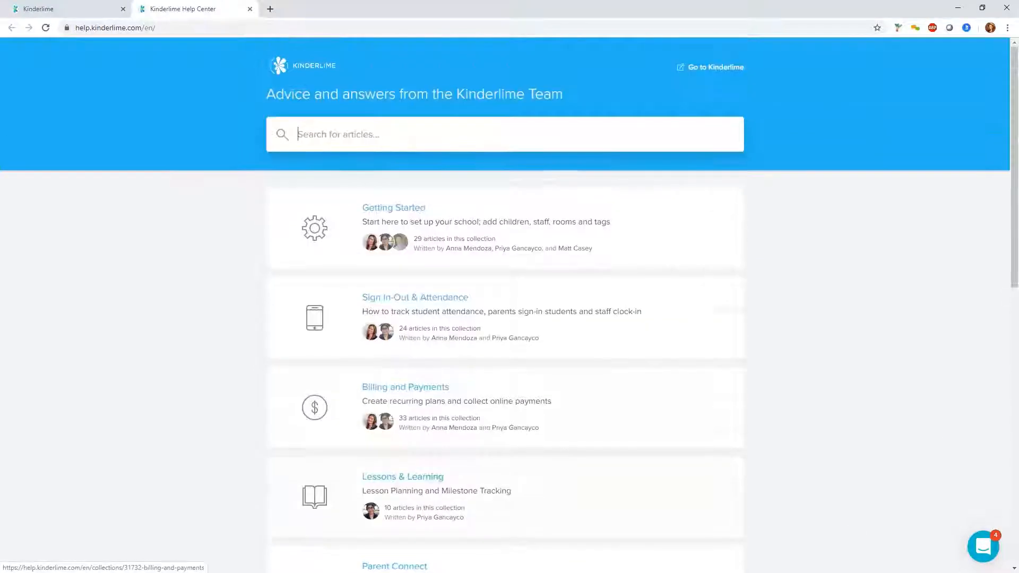
left_click(298, 134)
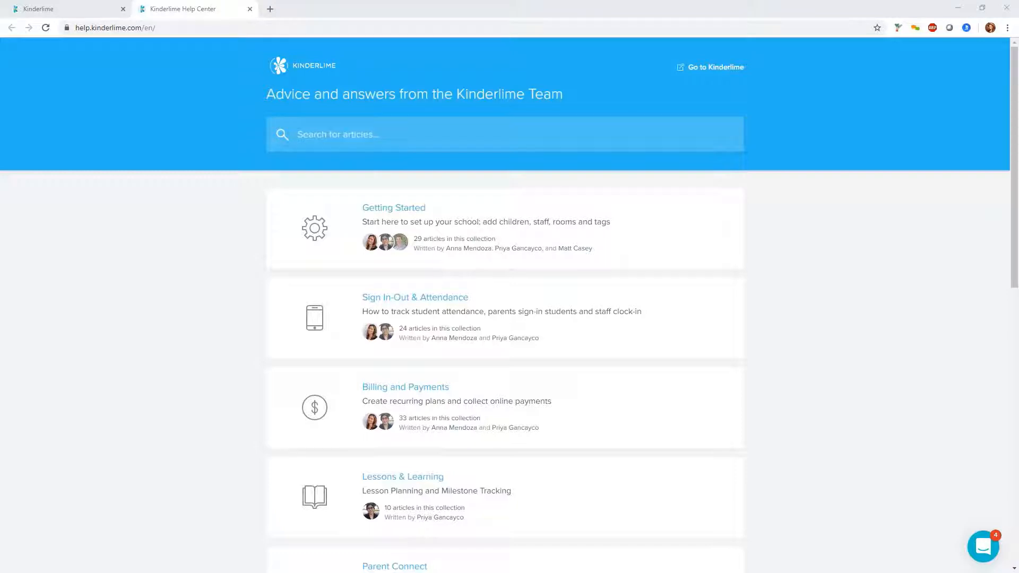
left_click_drag(743, 237, 499, 8)
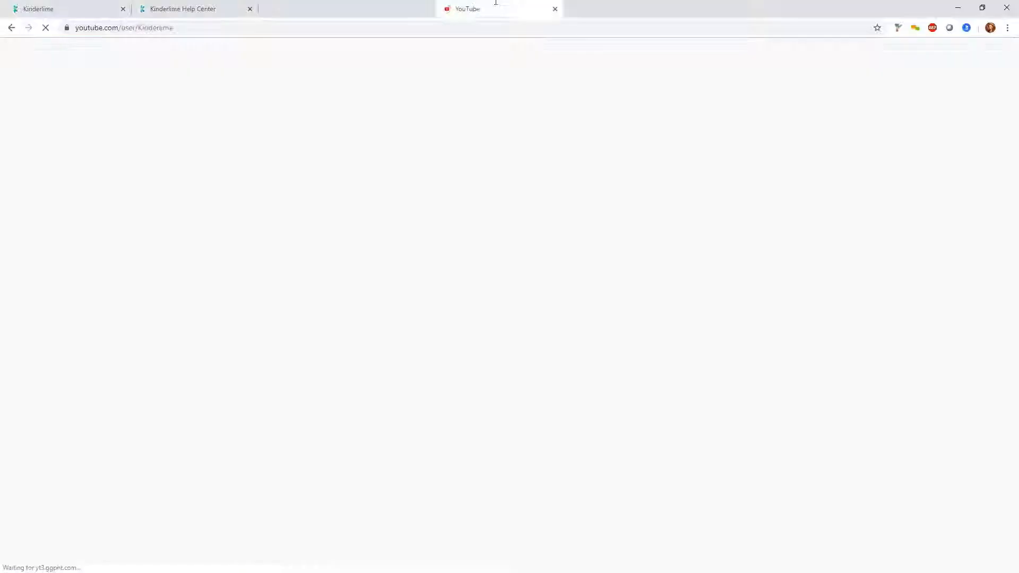